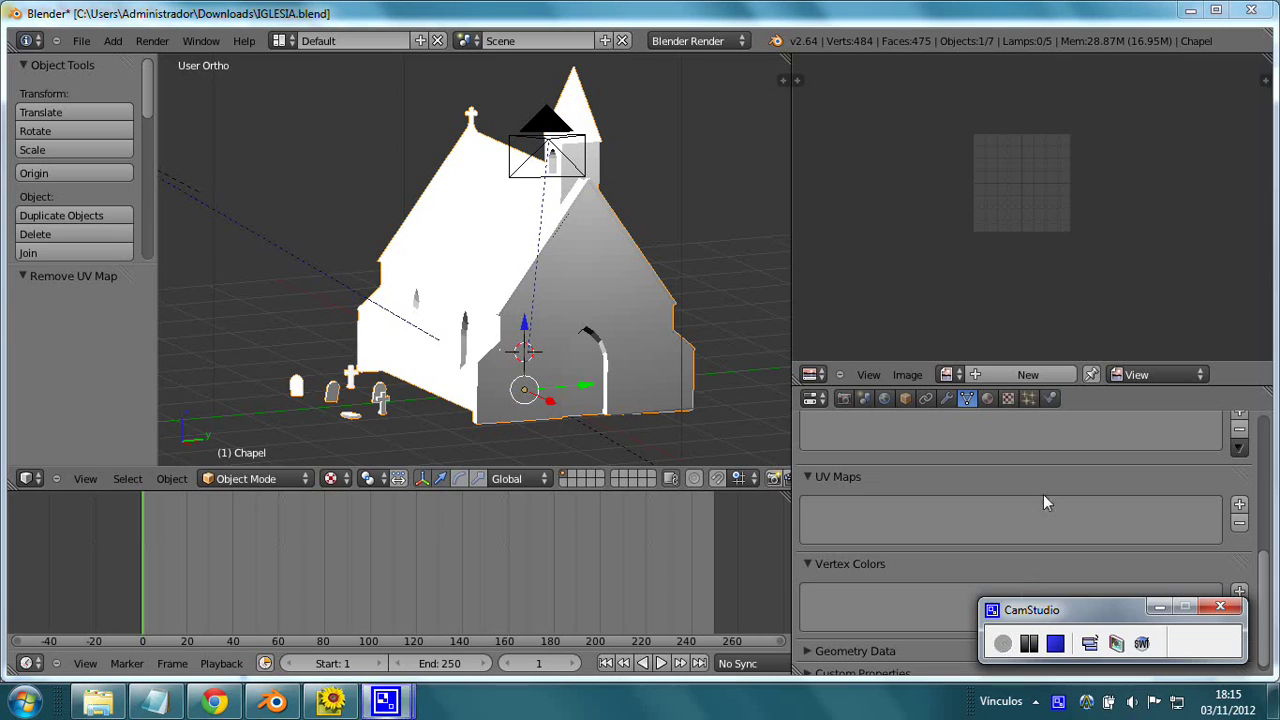
# Step: Create Material.001 on the Chapel and add a new texture, Texture.001, to it
pyautogui.click(686, 340)
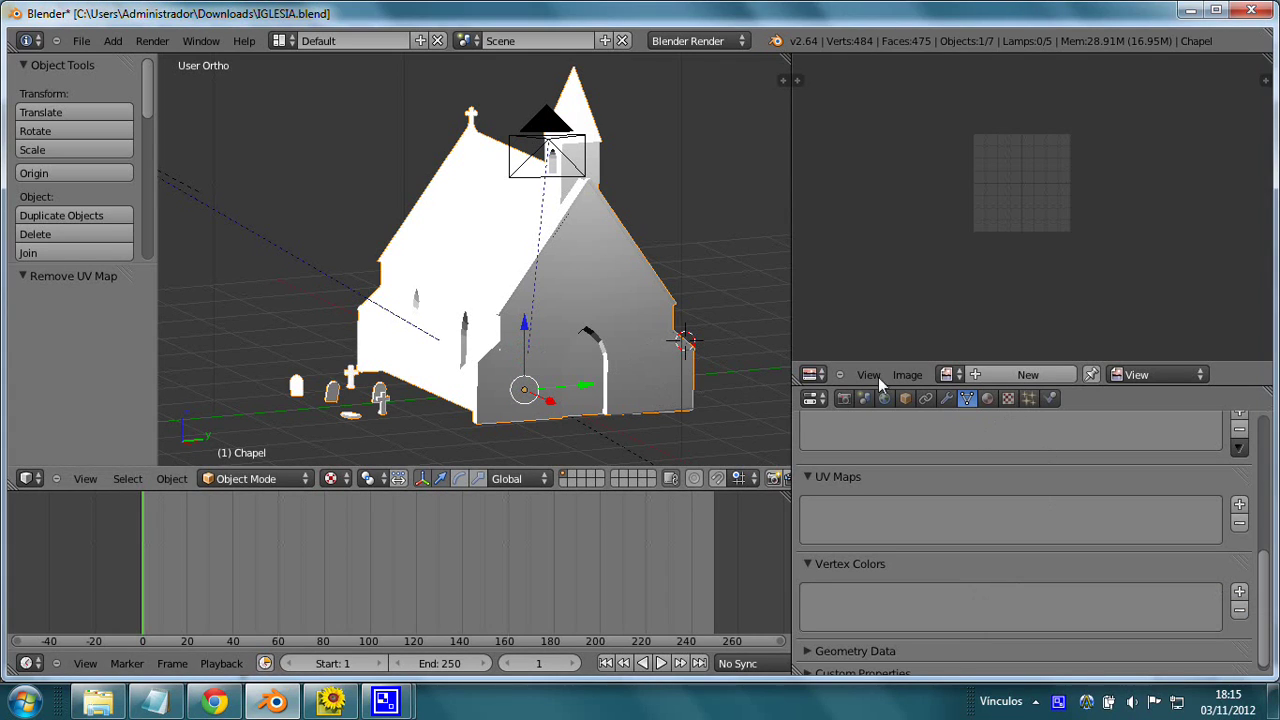
pyautogui.click(987, 398)
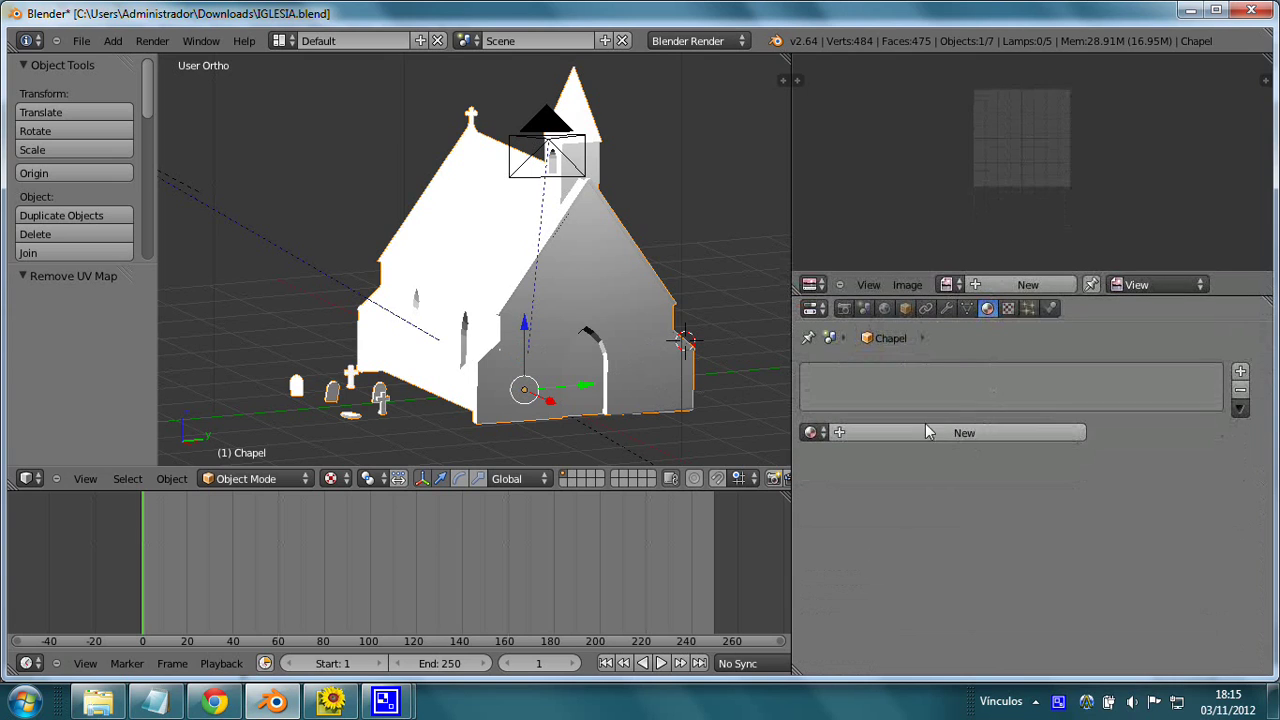
pyautogui.click(975, 433)
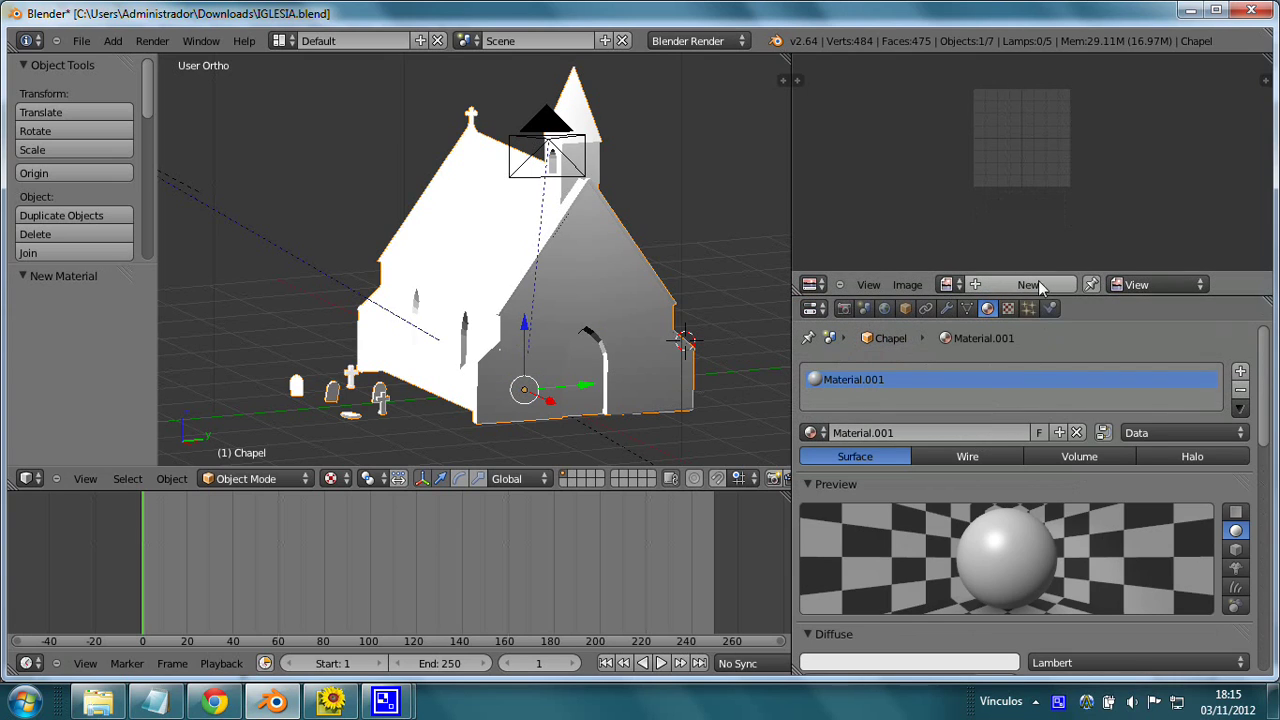
pyautogui.click(1008, 309)
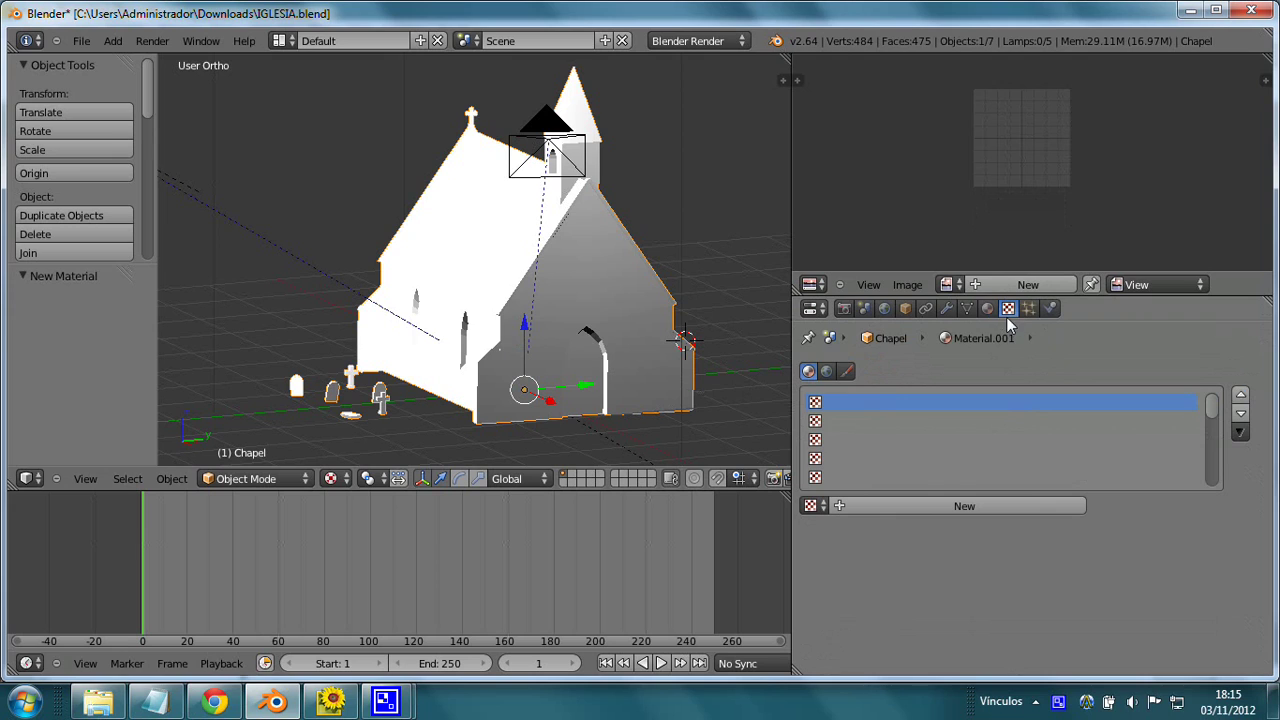
pyautogui.click(963, 506)
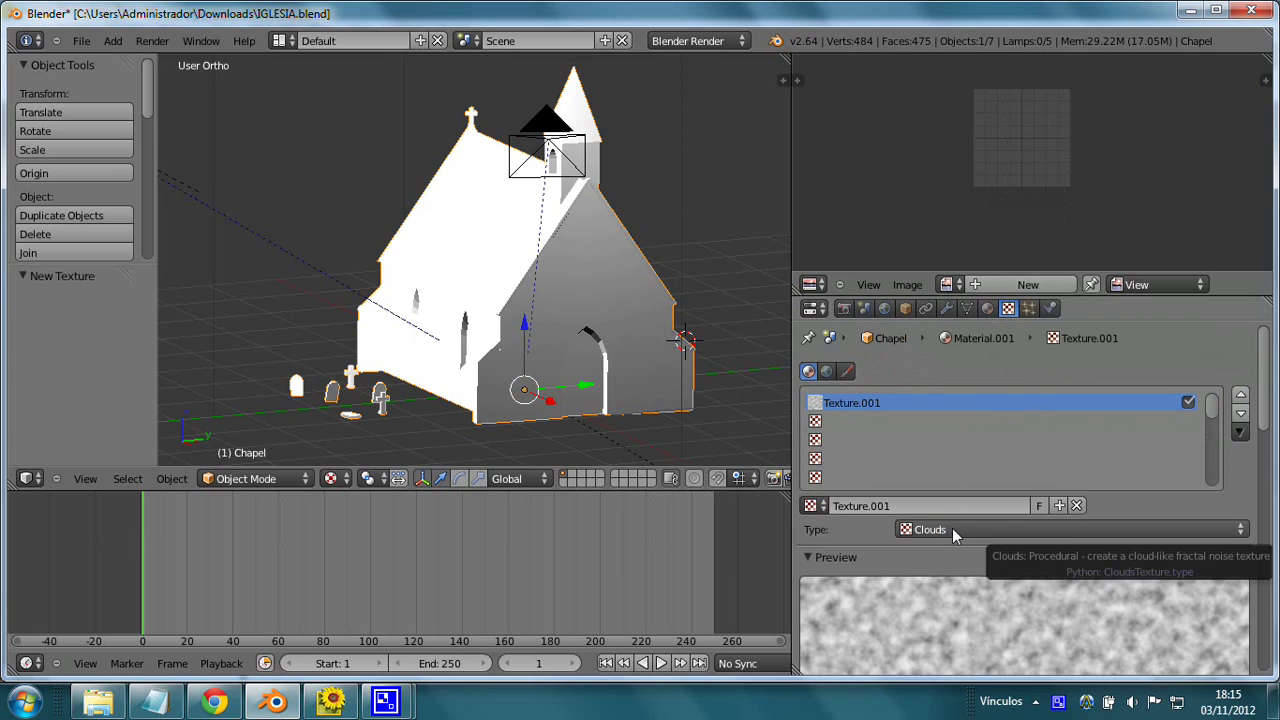
pyautogui.click(952, 528)
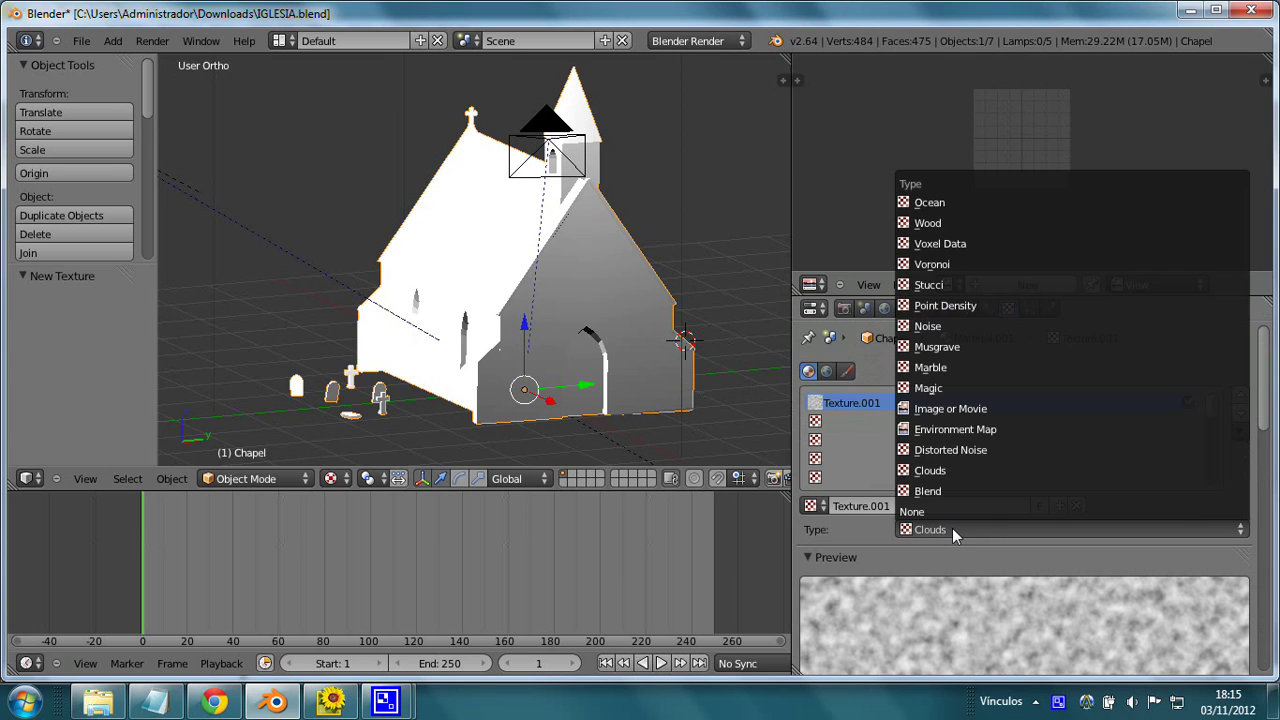
# Step: Set the texture type to Image or Movie and load untitled.tga as its image
pyautogui.click(949, 408)
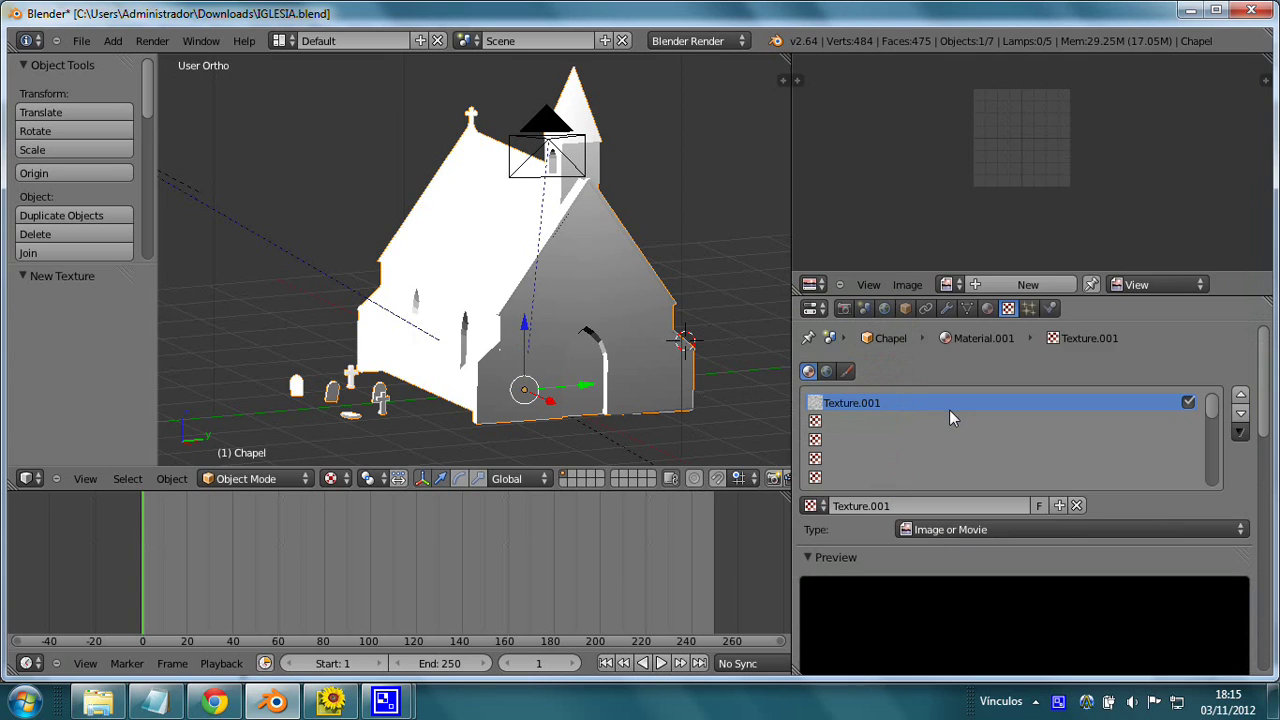
pyautogui.scroll(-3, 964, 513)
pyautogui.scroll(-3, 964, 513)
pyautogui.scroll(-2, 965, 513)
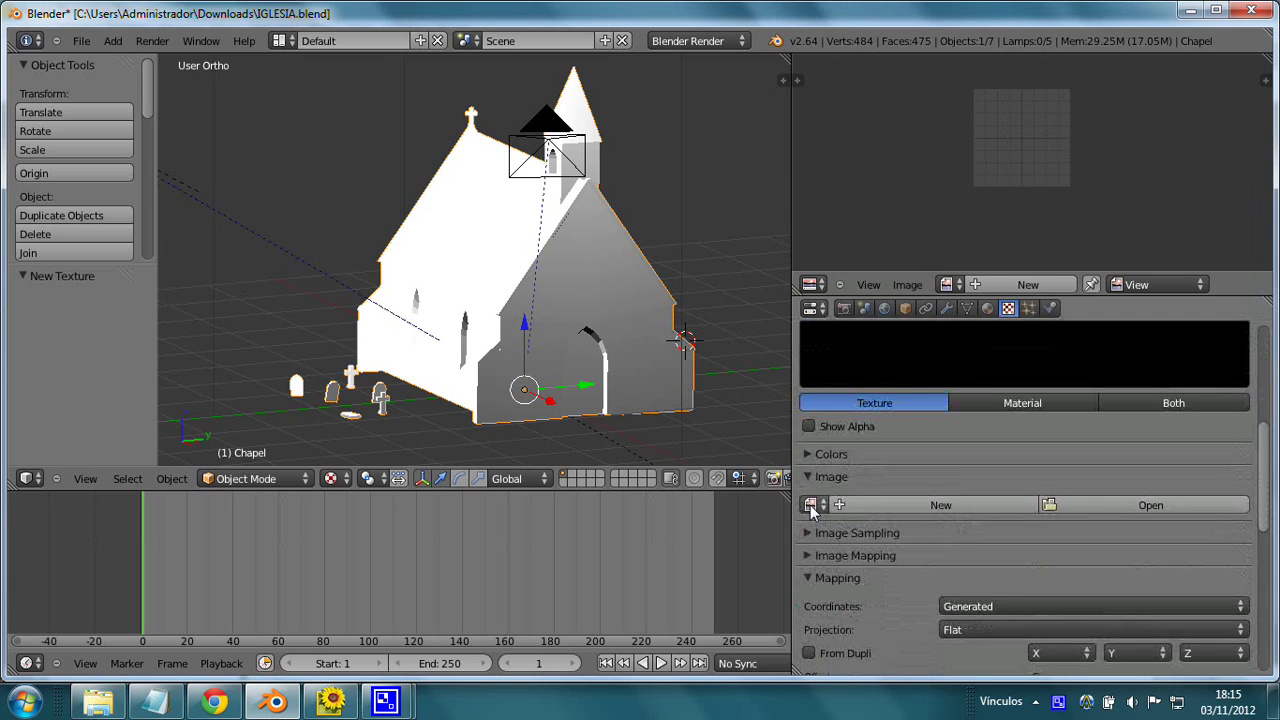
pyautogui.click(811, 505)
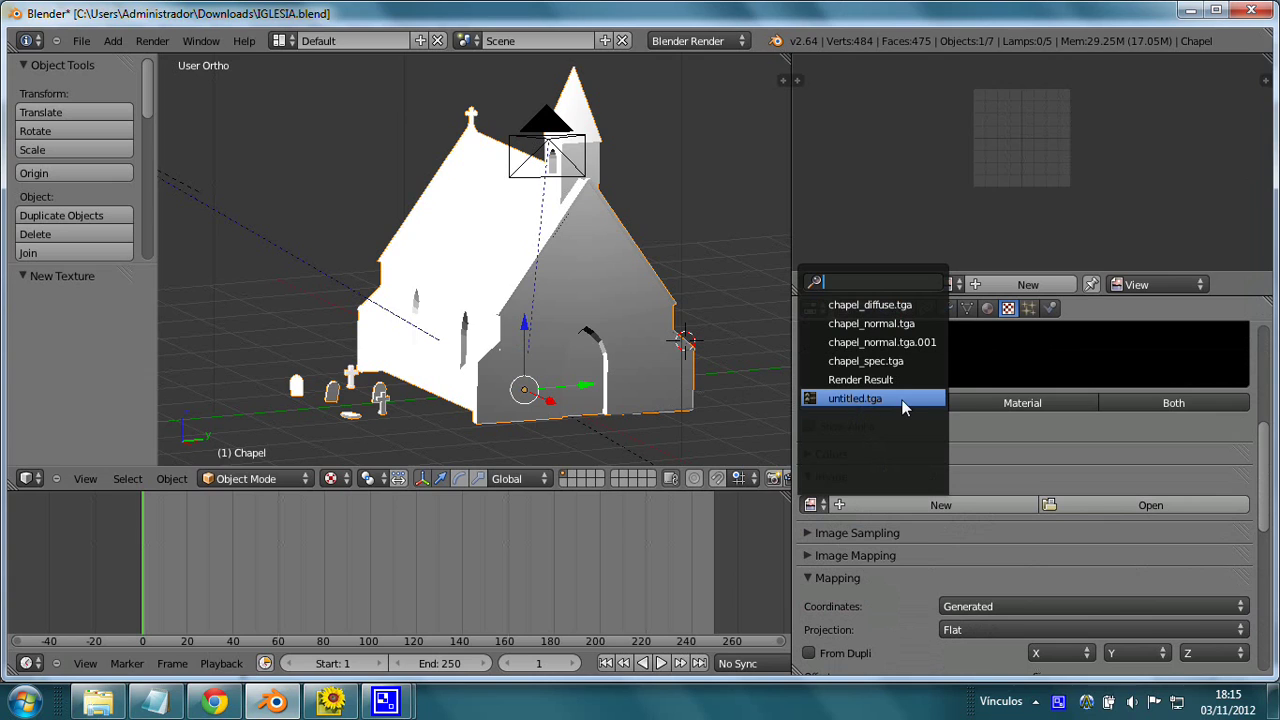
pyautogui.click(873, 399)
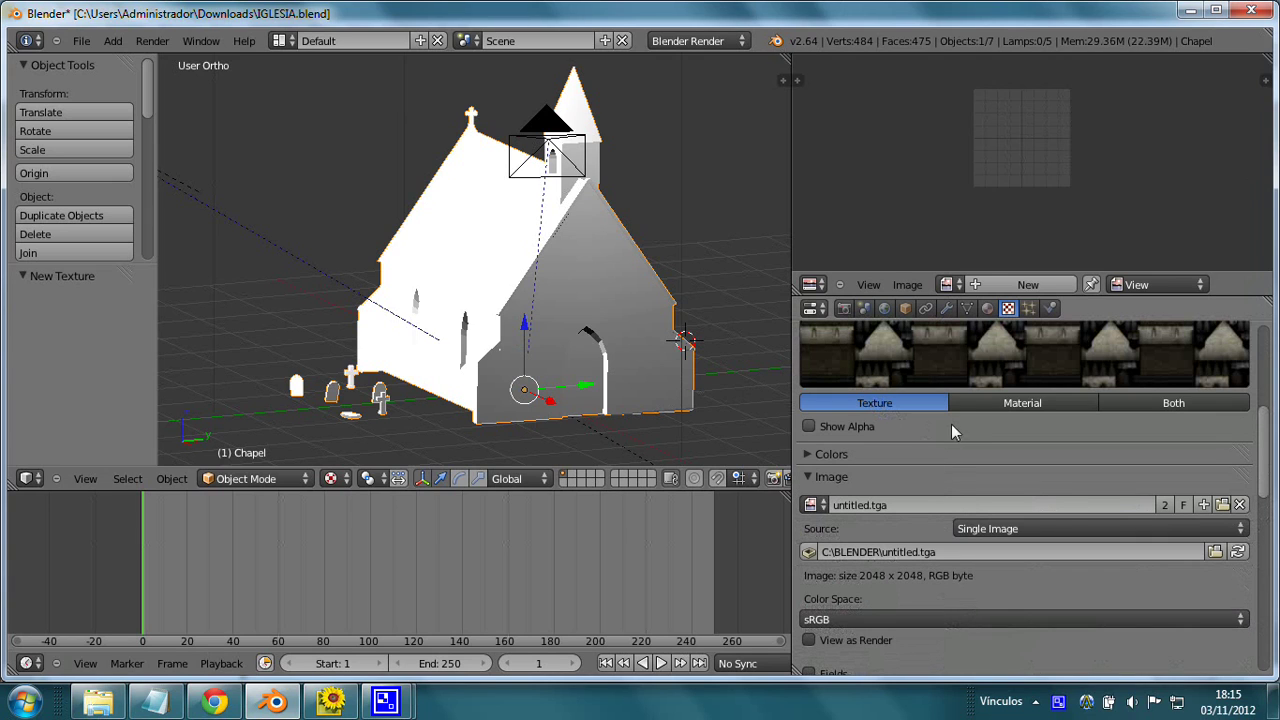
# Step: Display the untitled.tga atlas in the image editor
pyautogui.click(948, 286)
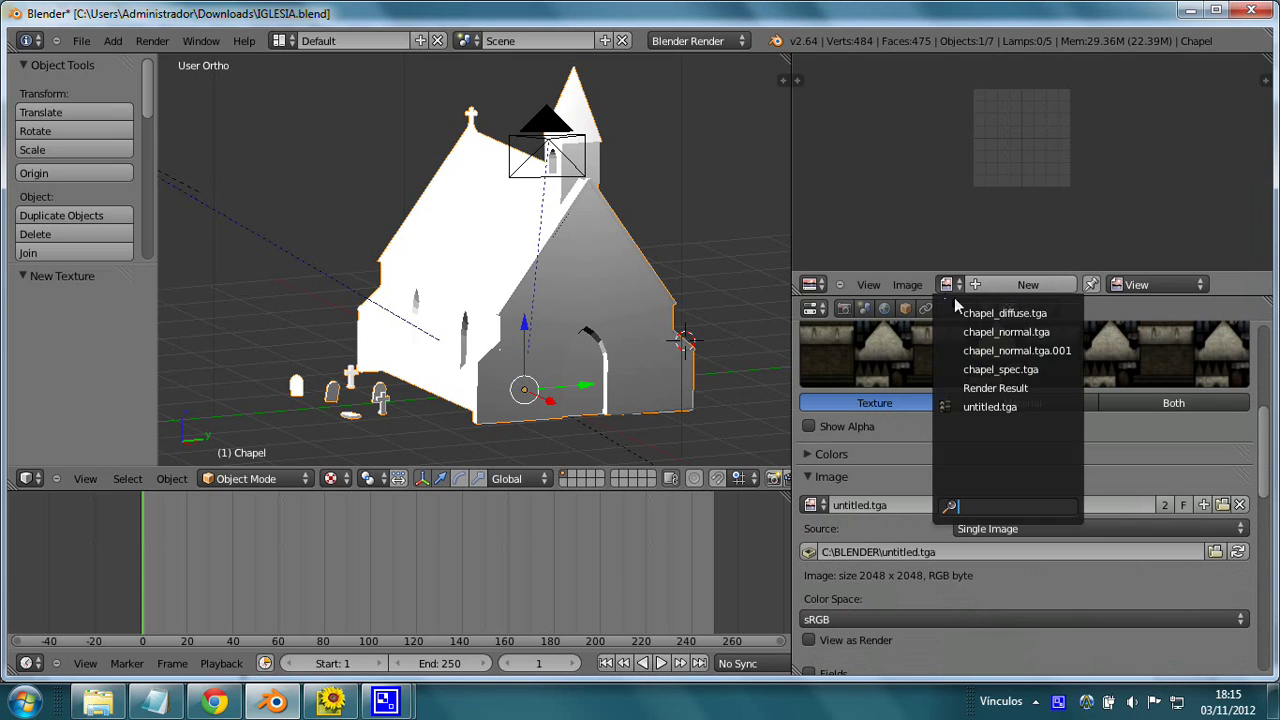
pyautogui.click(971, 407)
pyautogui.scroll(-1, 1043, 211)
pyautogui.scroll(1, 1043, 211)
pyautogui.scroll(-1, 1043, 211)
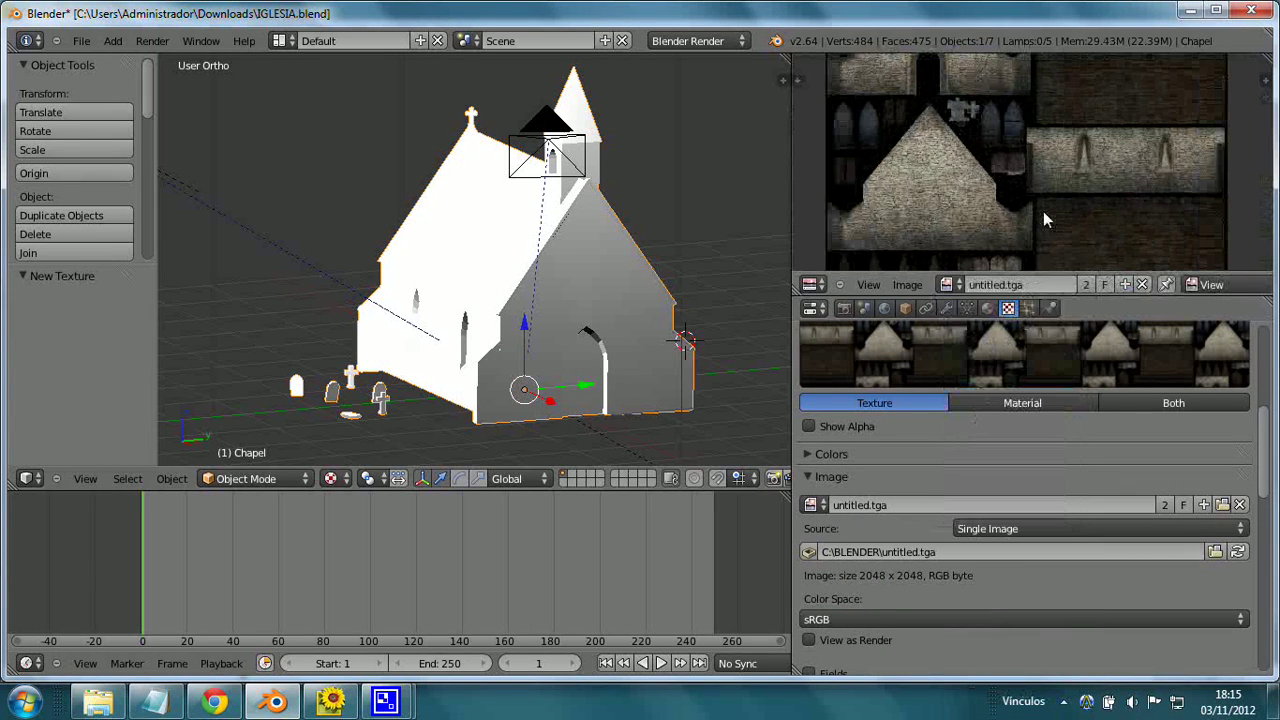
pyautogui.click(265, 472)
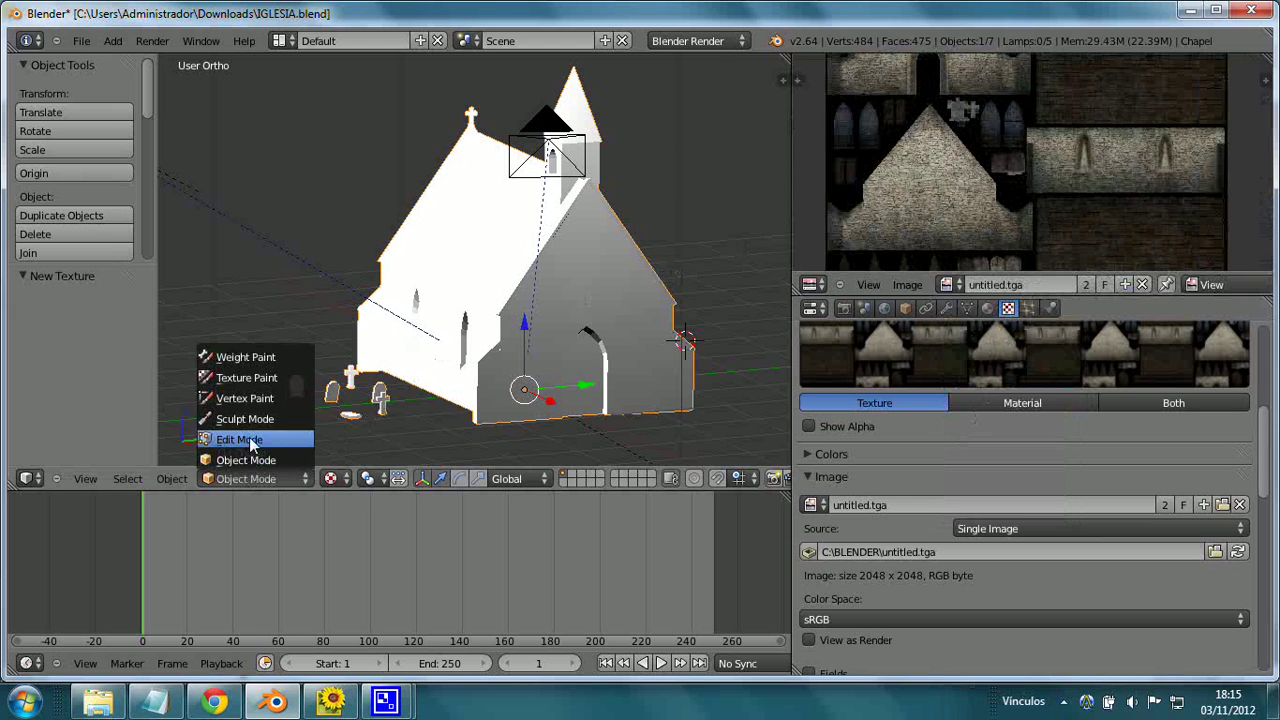
# Step: Set the texture's mapping coordinates to UV and switch the Chapel into Edit Mode
pyautogui.click(283, 455)
pyautogui.scroll(-1, 940, 560)
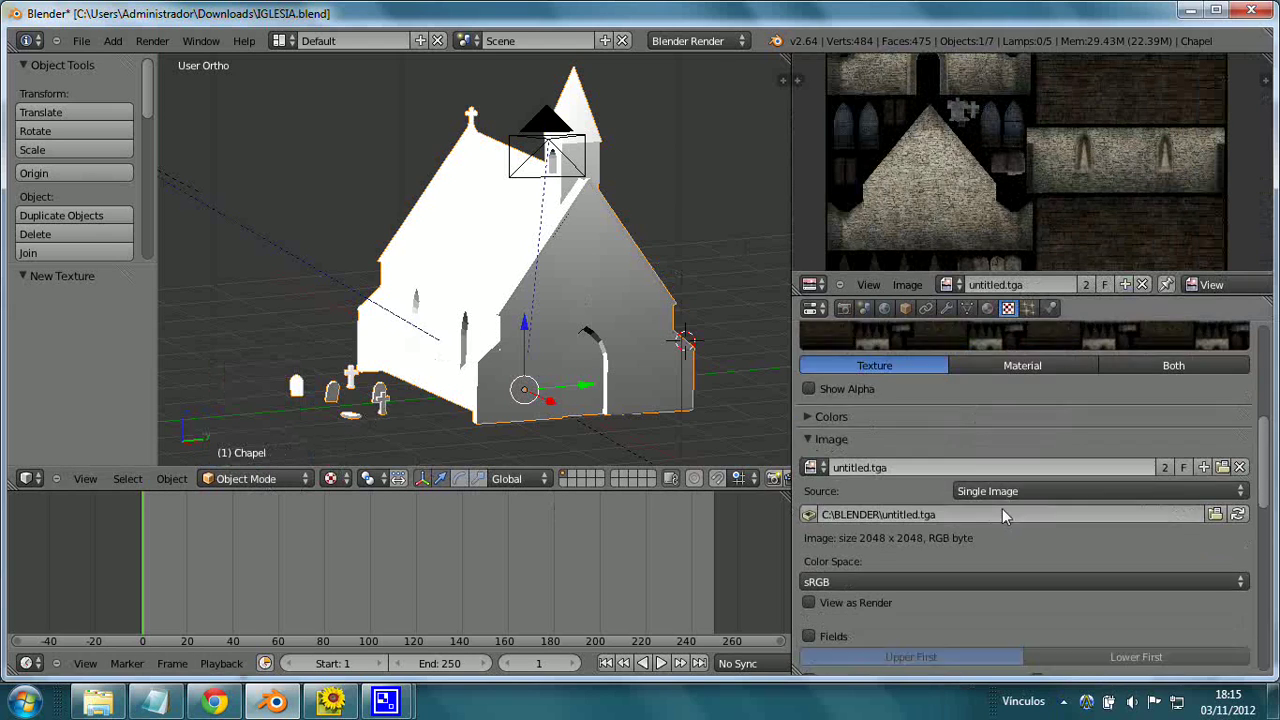
pyautogui.scroll(-5, 940, 560)
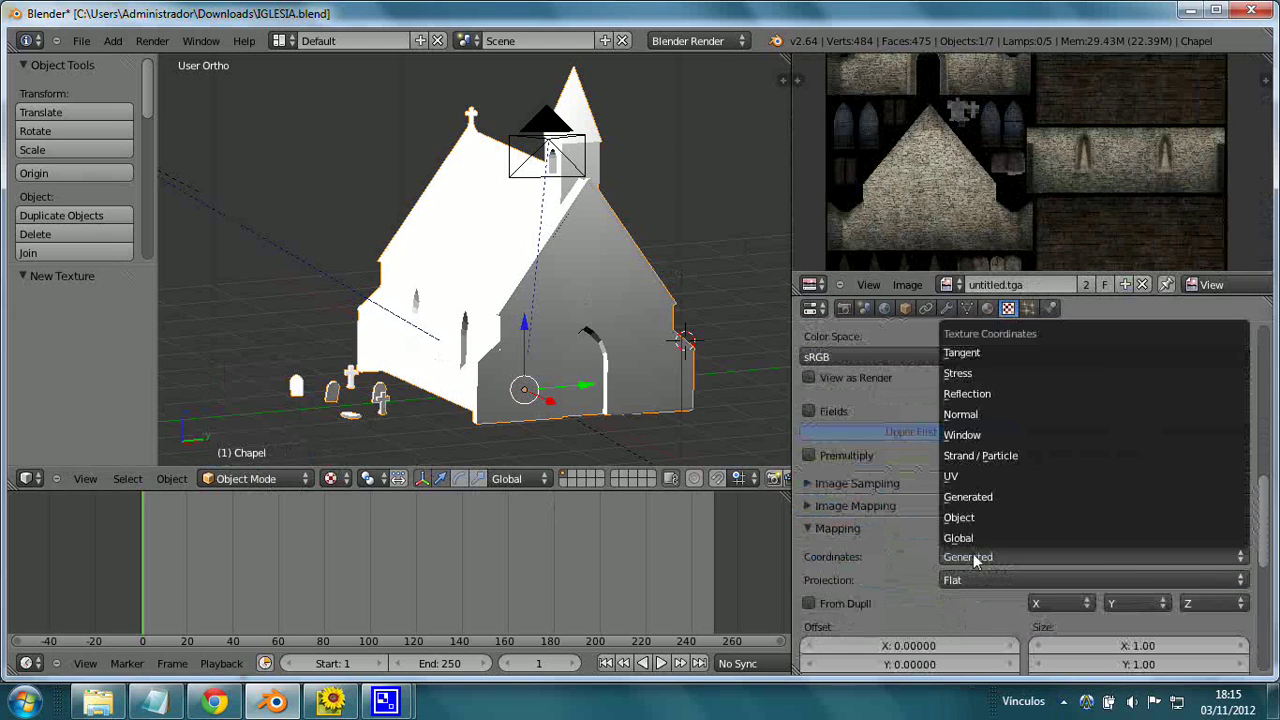
pyautogui.click(978, 559)
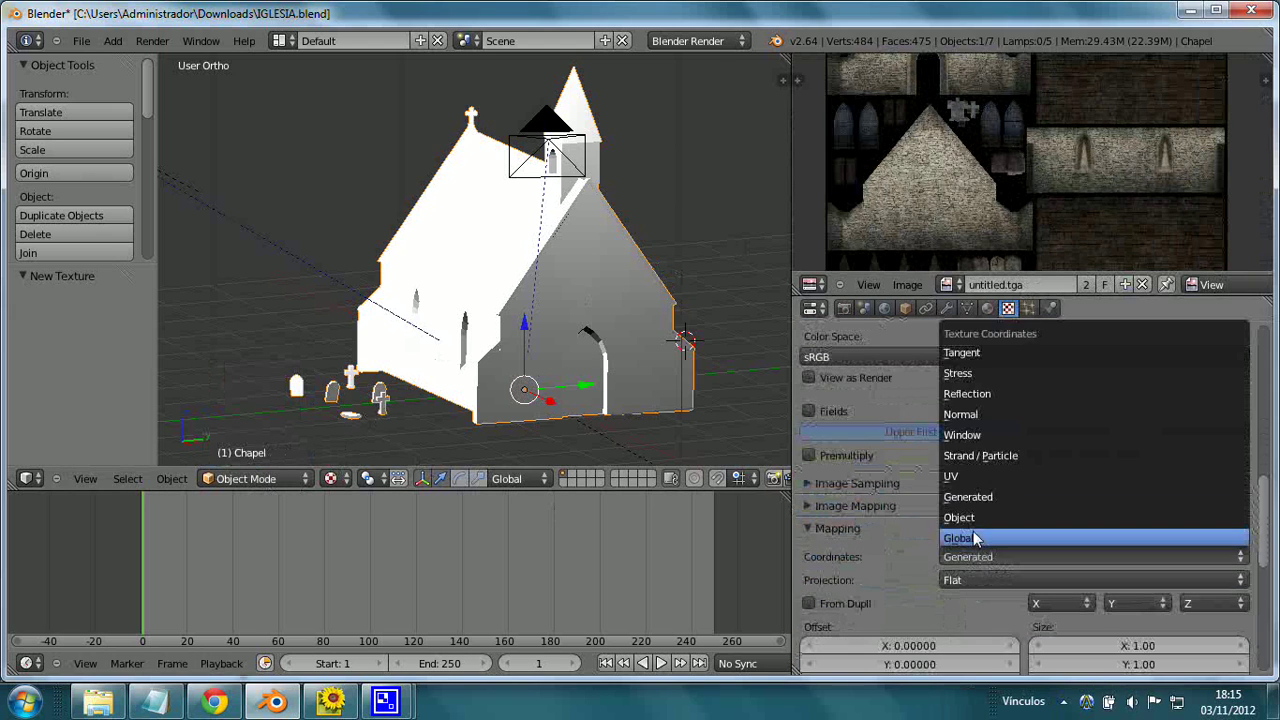
pyautogui.click(971, 475)
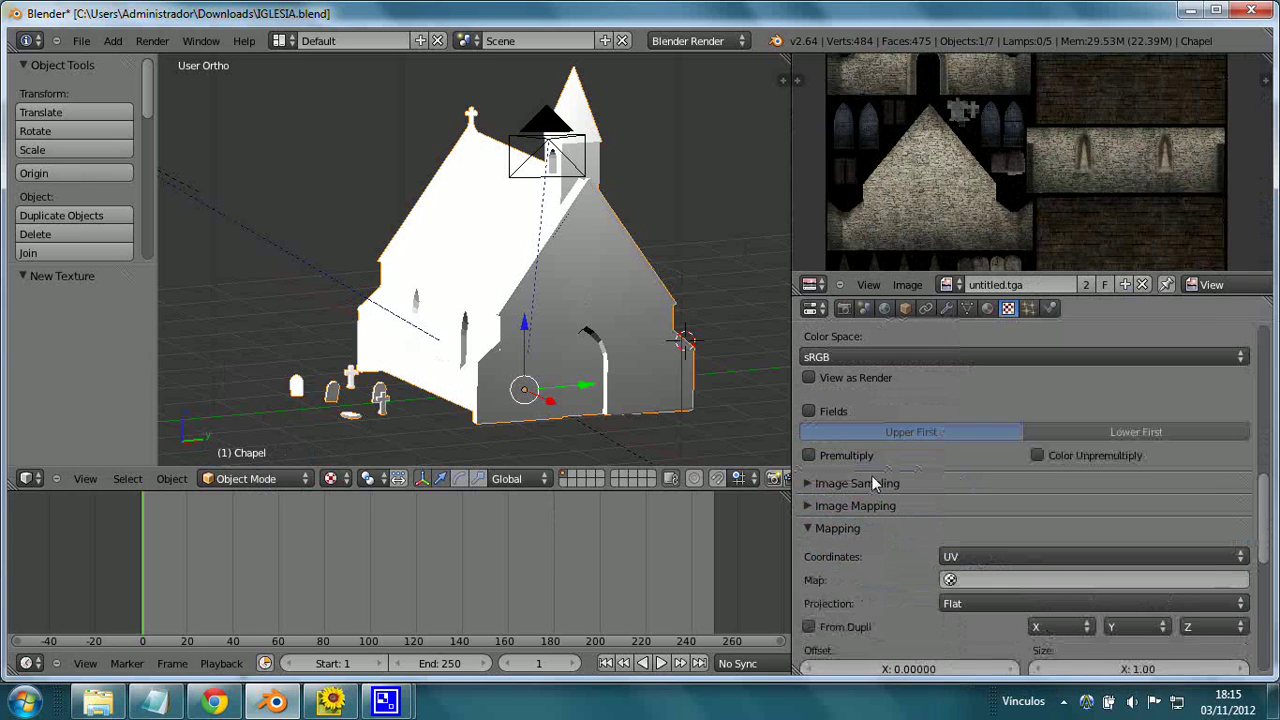
pyautogui.click(260, 479)
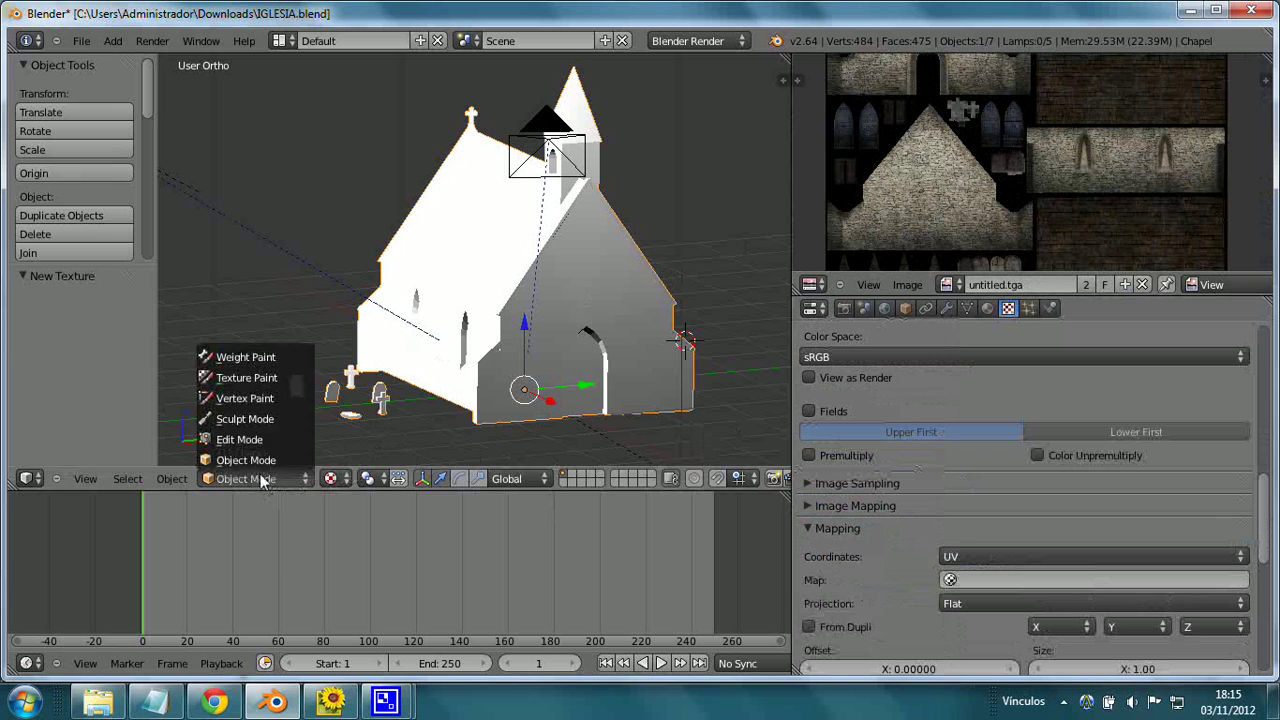
pyautogui.click(263, 445)
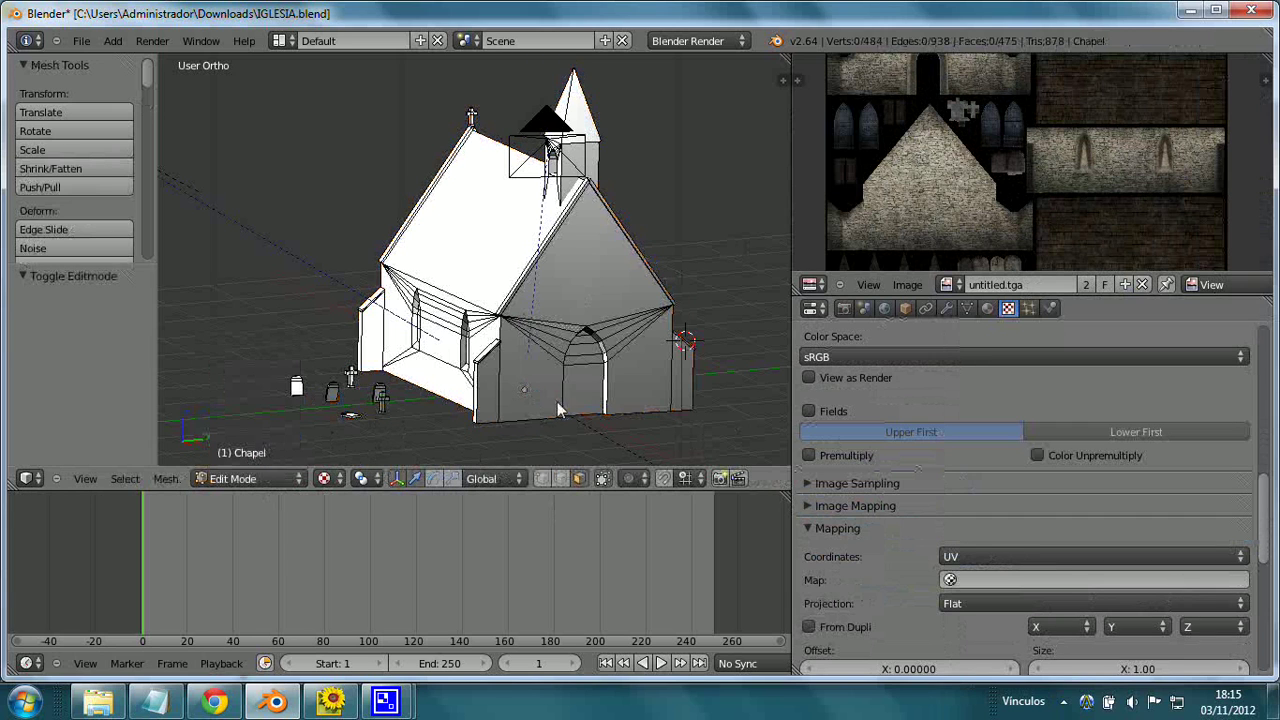
# Step: Select the whole chapel mesh in front view and Smart UV Project it with angle limit 66
pyautogui.press('a')
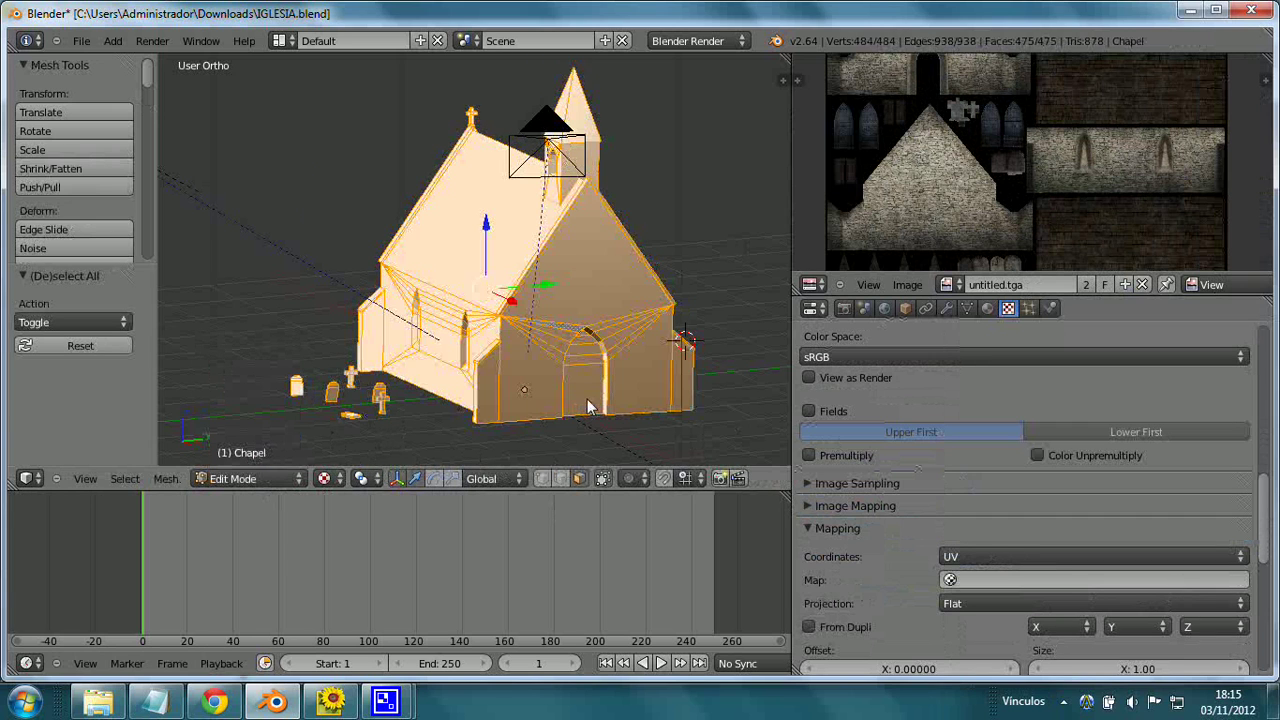
pyautogui.press('KP_1')
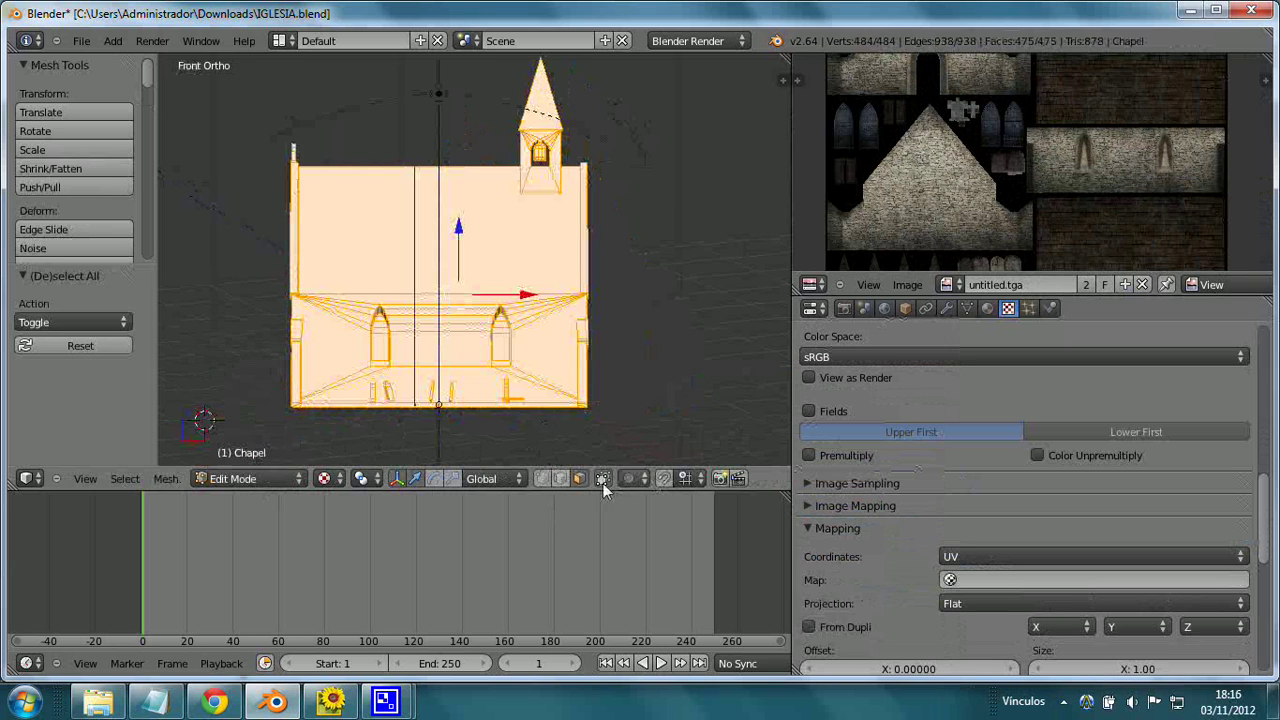
pyautogui.click(543, 479)
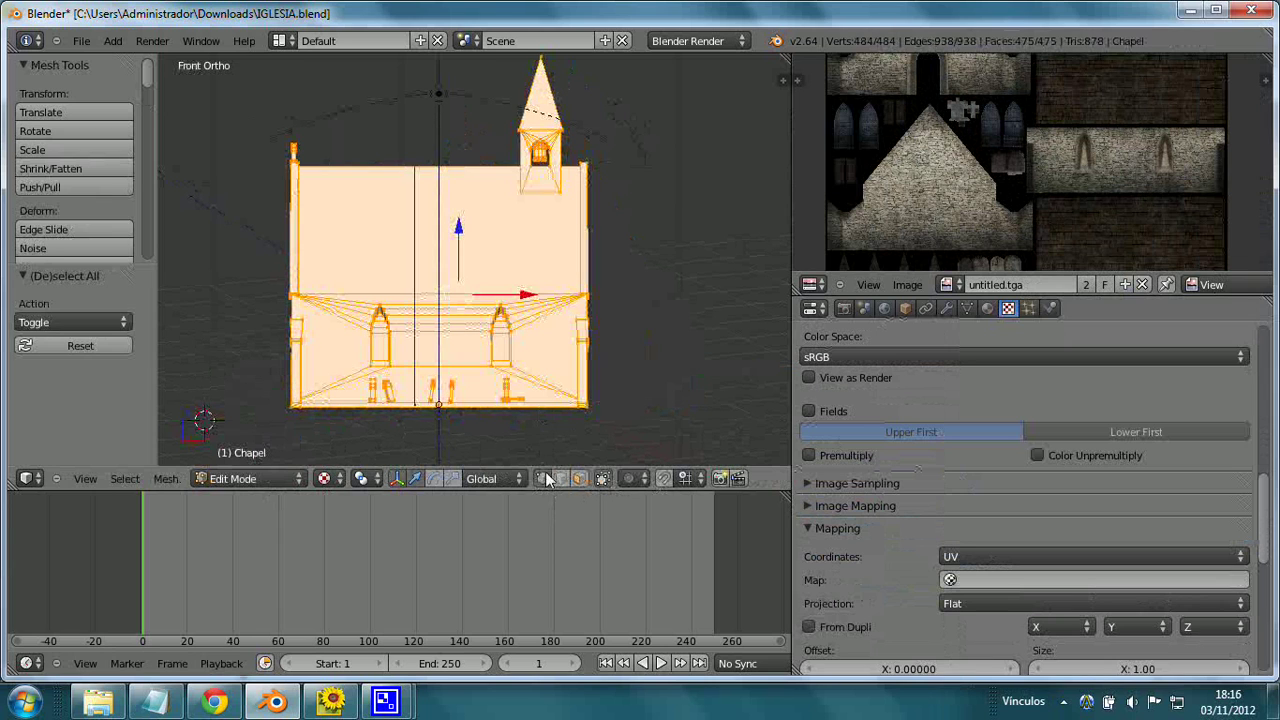
pyautogui.press('u')
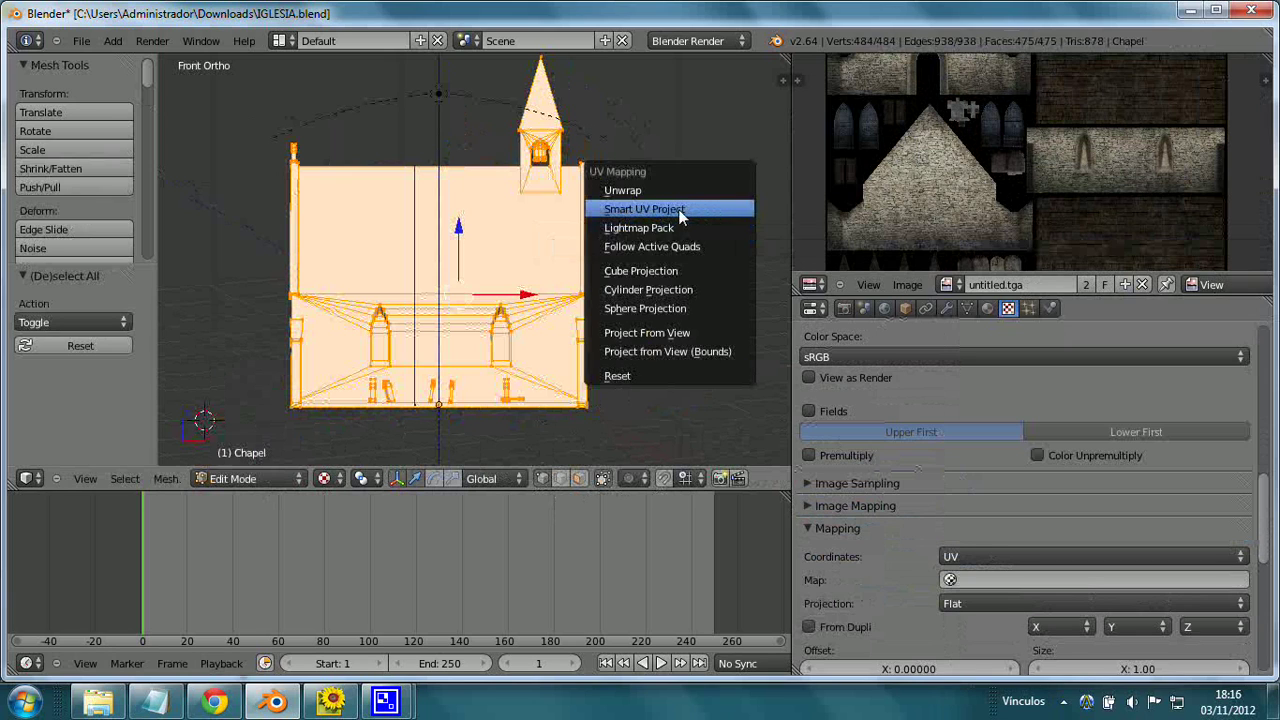
pyautogui.click(680, 210)
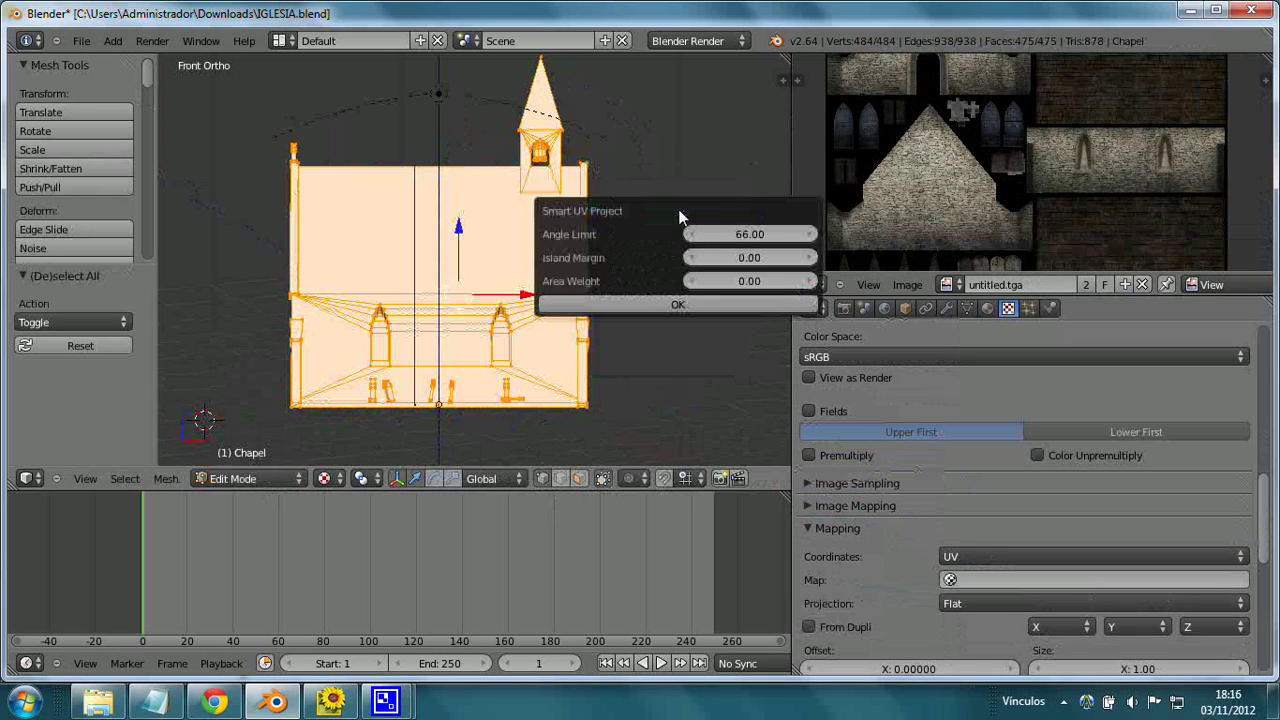
pyautogui.click(706, 302)
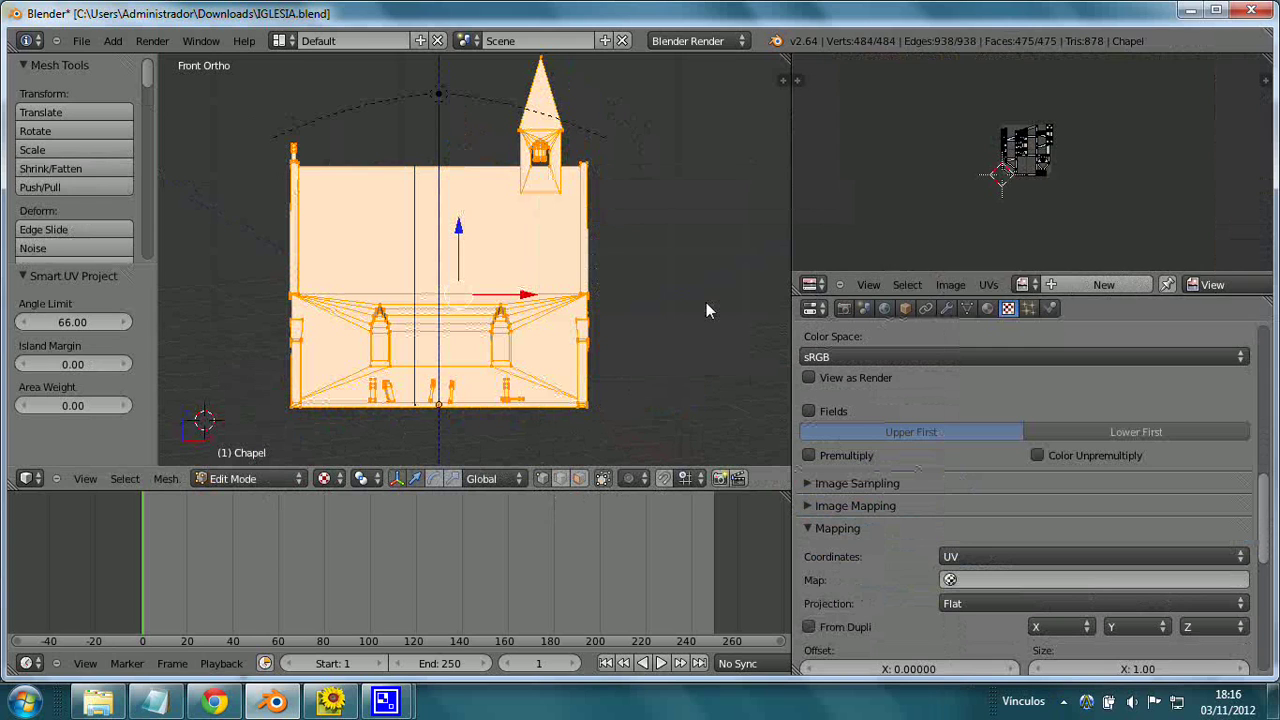
# Step: Show the untitled.tga atlas behind the UV layout
pyautogui.scroll(3, 1012, 250)
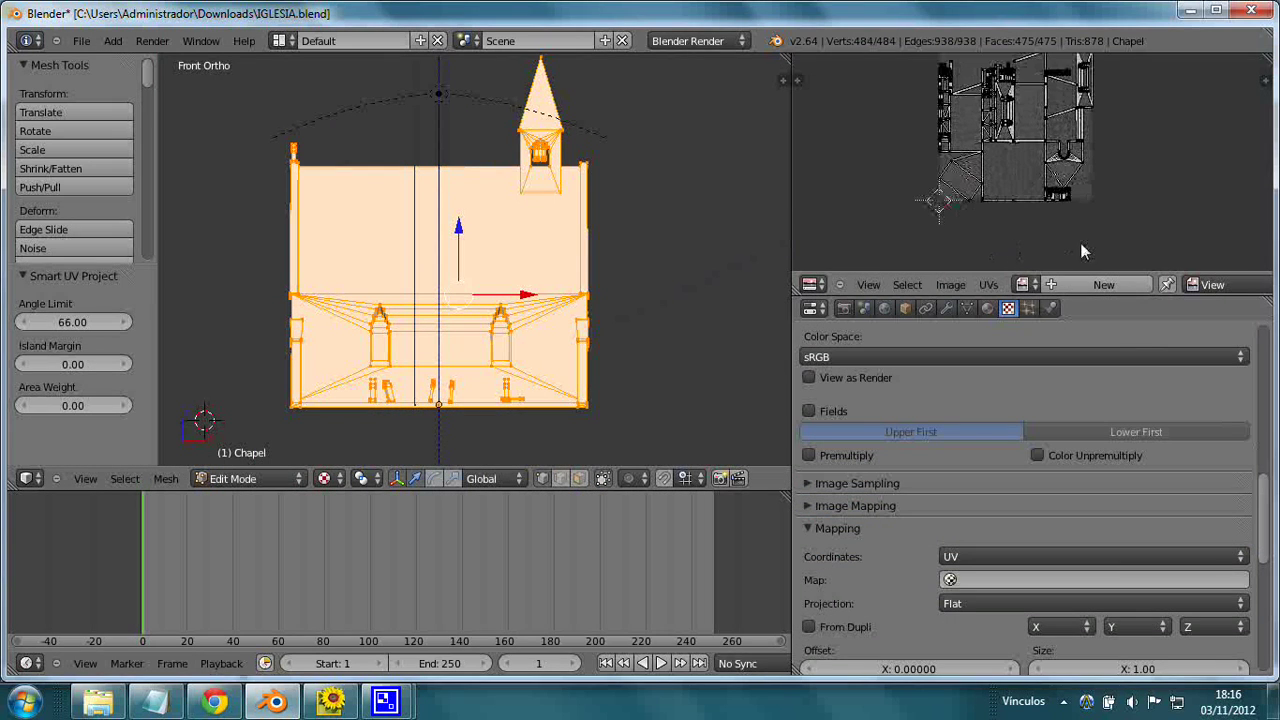
pyautogui.scroll(2, 1050, 250)
pyautogui.click(1026, 288)
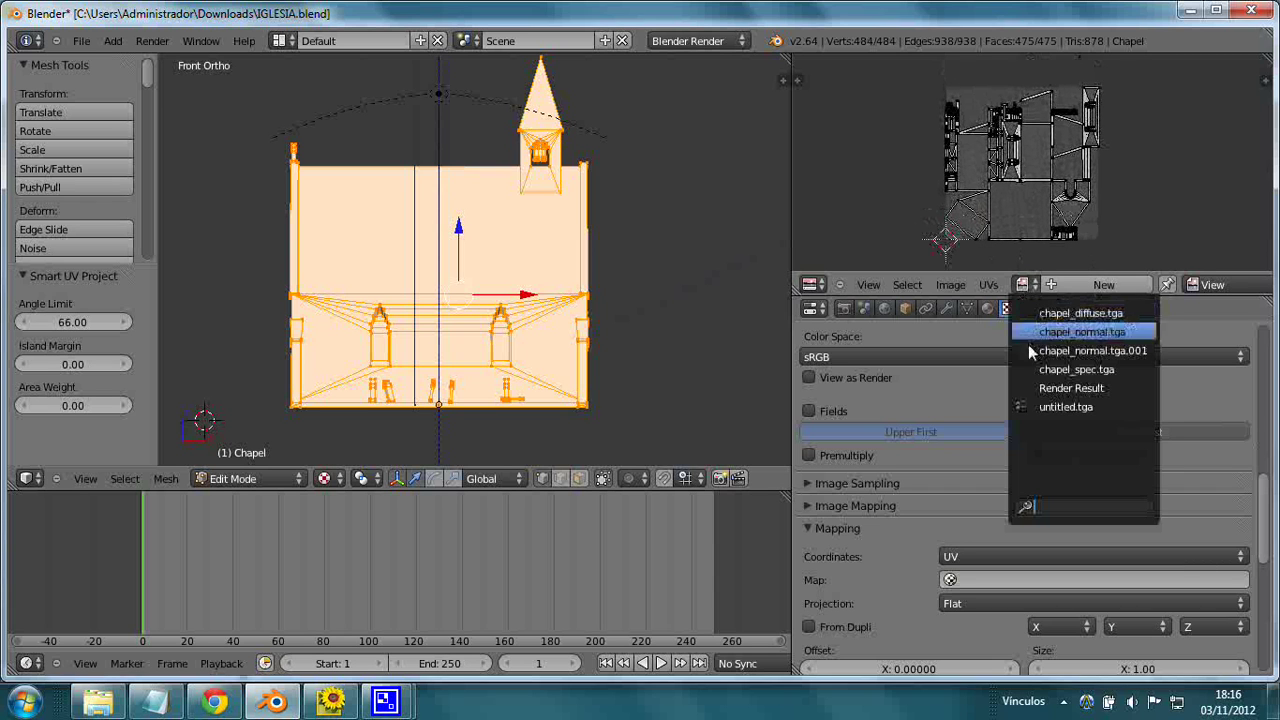
pyautogui.click(1027, 410)
# Step: Orbit the chapel, enlarge the UV editor and zoom so the untitled.tga atlas fills it
pyautogui.scroll(-2, 1037, 226)
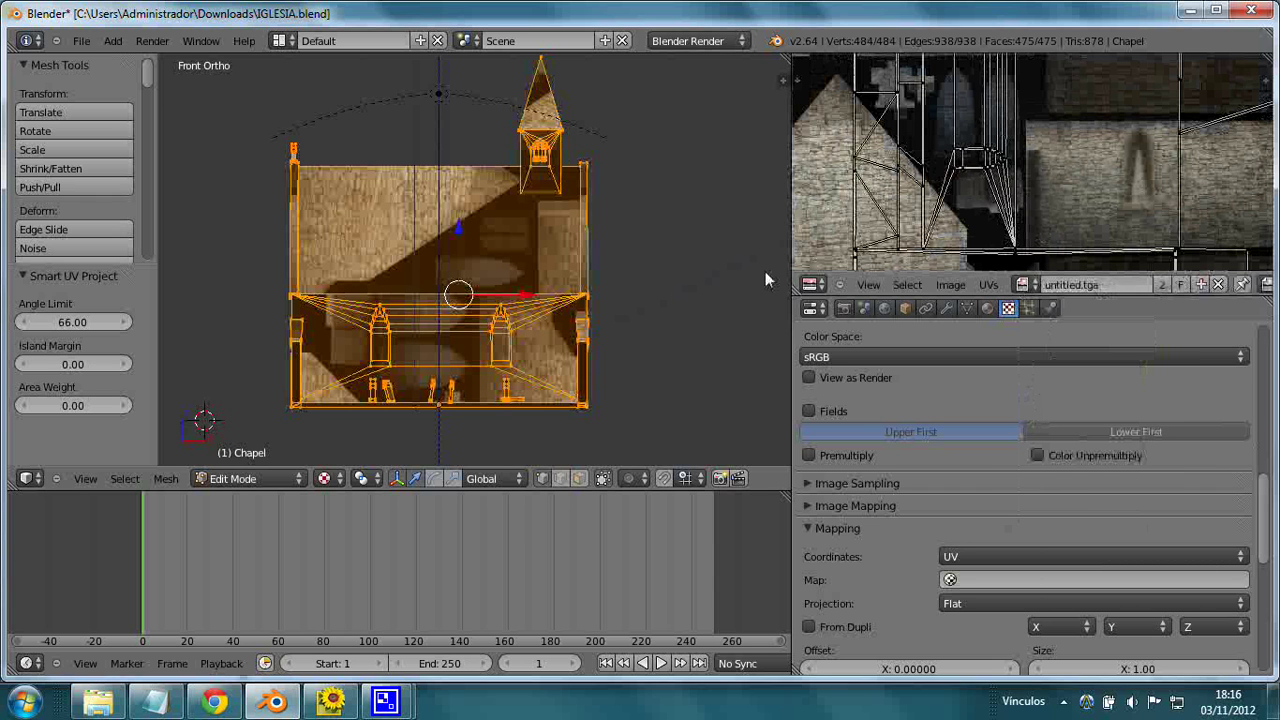
pyautogui.moveTo(765, 271)
pyautogui.mouseDown(button='middle')
pyautogui.moveTo(667, 345)
pyautogui.moveTo(757, 250)
pyautogui.moveTo(643, 346)
pyautogui.moveTo(636, 325)
pyautogui.mouseUp(button='middle')
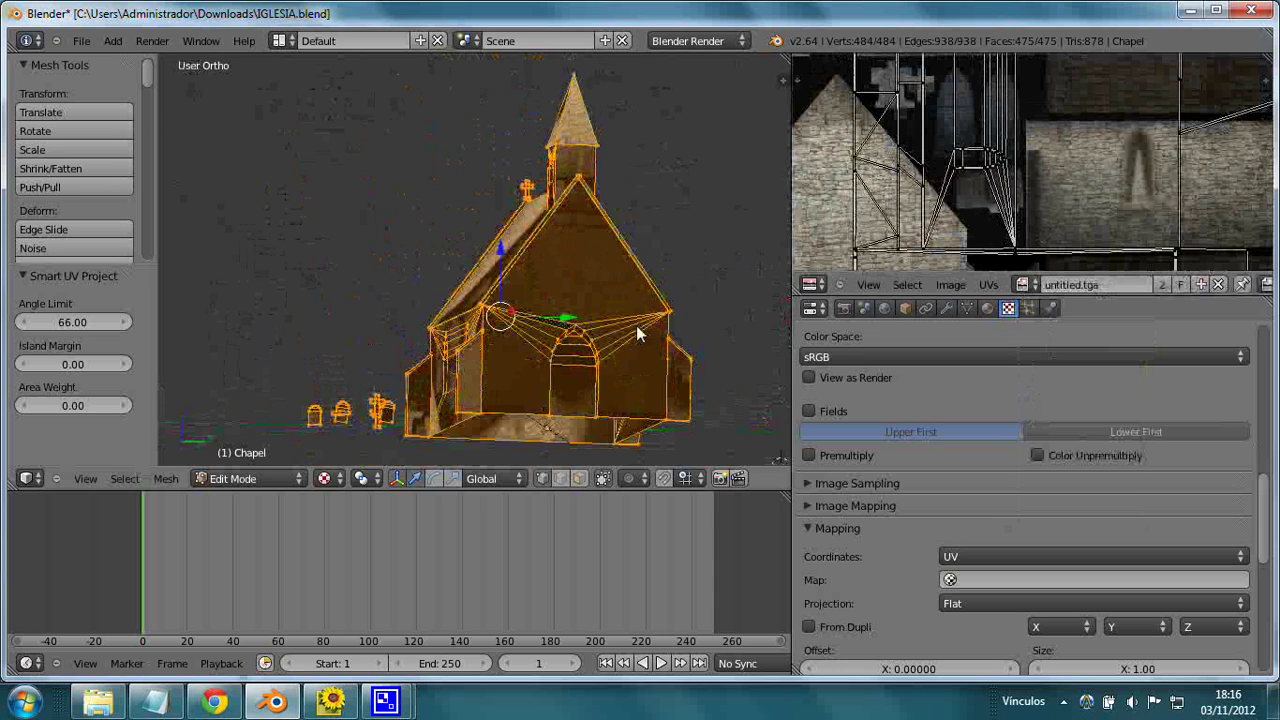
pyautogui.scroll(3, 636, 325)
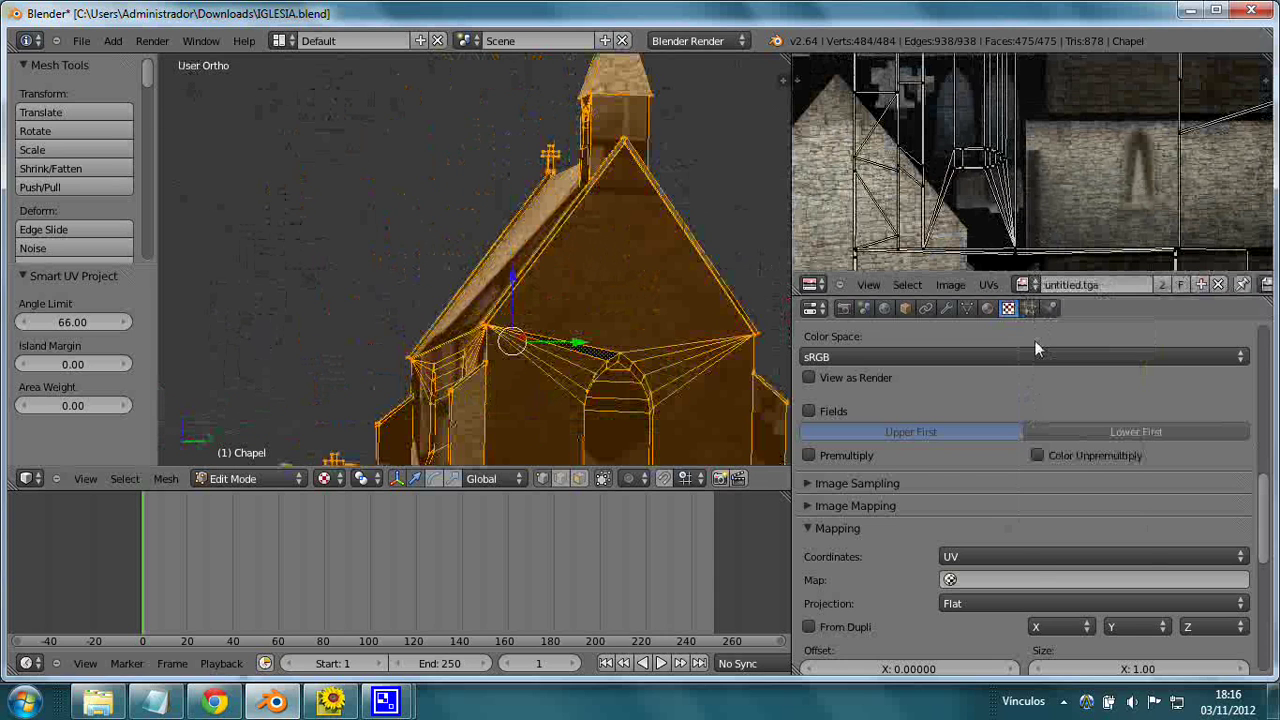
pyautogui.moveTo(1036, 297); pyautogui.dragTo(1075, 560)
pyautogui.scroll(-4, 1075, 459)
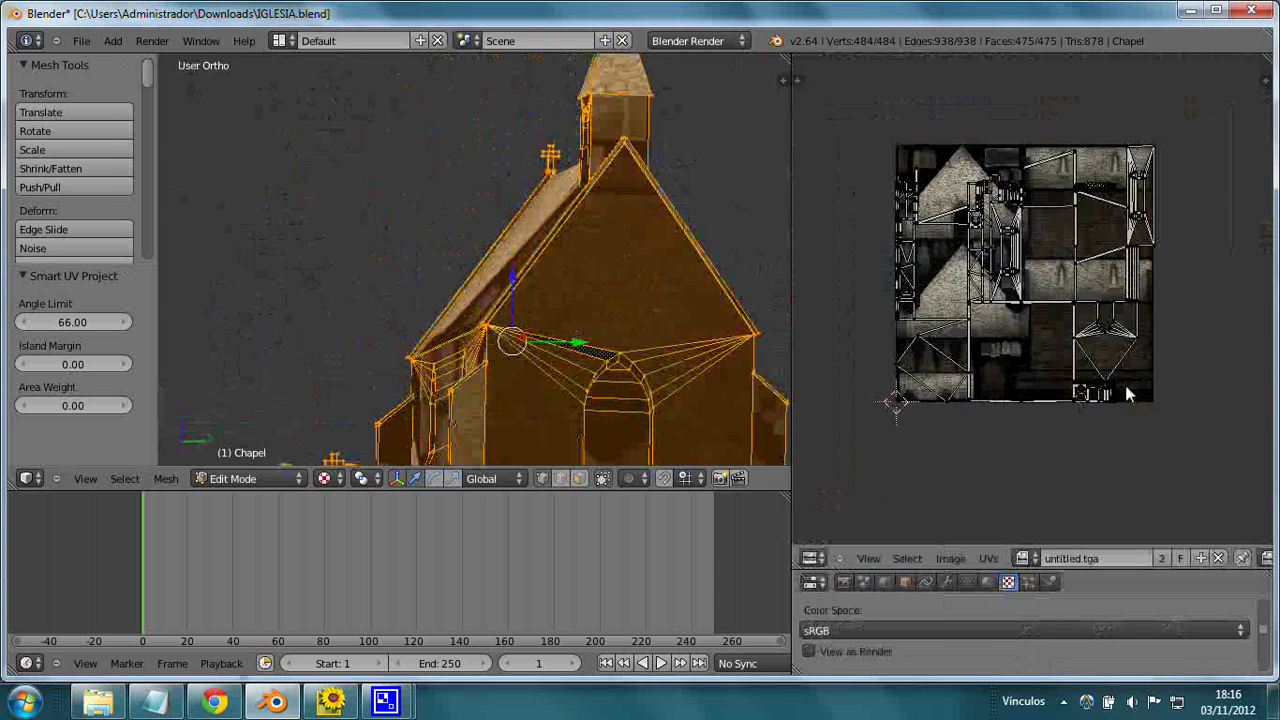
pyautogui.scroll(3, 1125, 385)
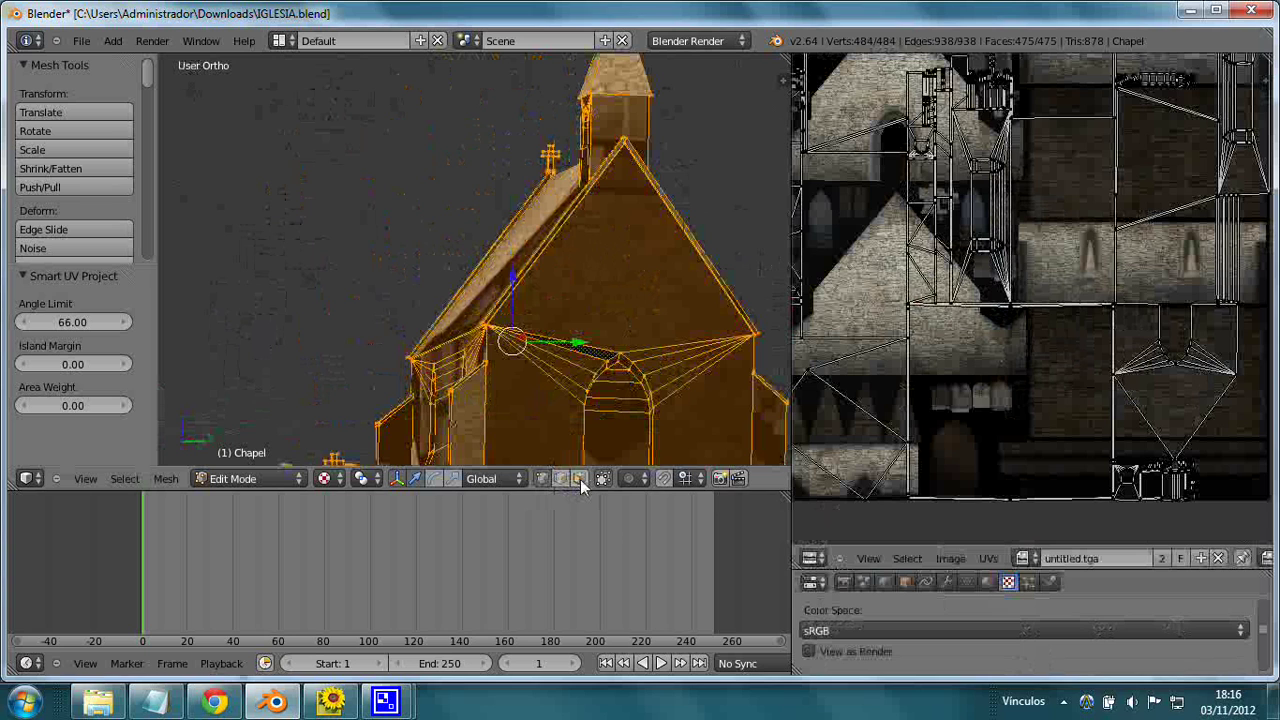
# Step: Select the front gable face, the wall faces below it and the fan triangles beside the door
pyautogui.rightClick(620, 292)
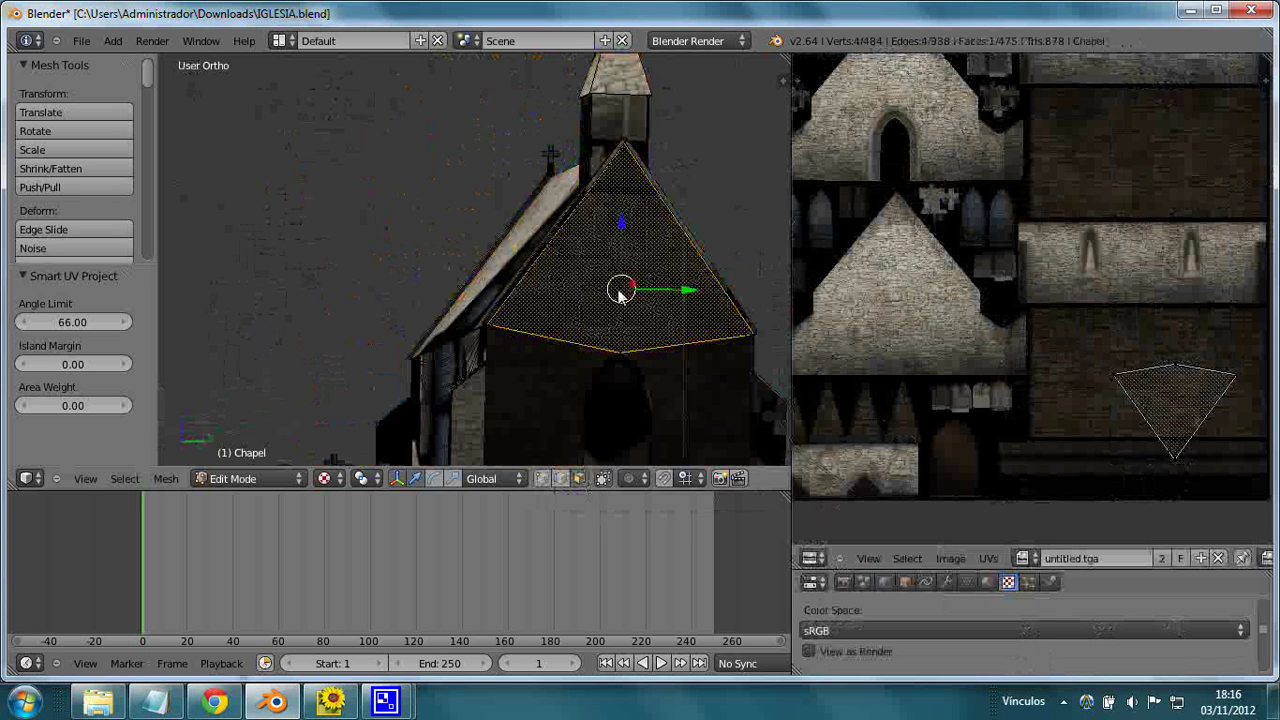
pyautogui.keyDown('shift'); pyautogui.rightClick(660, 352); pyautogui.keyUp('shift')
pyautogui.keyDown('shift'); pyautogui.rightClick(663, 370); pyautogui.keyUp('shift')
pyautogui.keyDown('shift'); pyautogui.rightClick(670, 383); pyautogui.keyUp('shift')
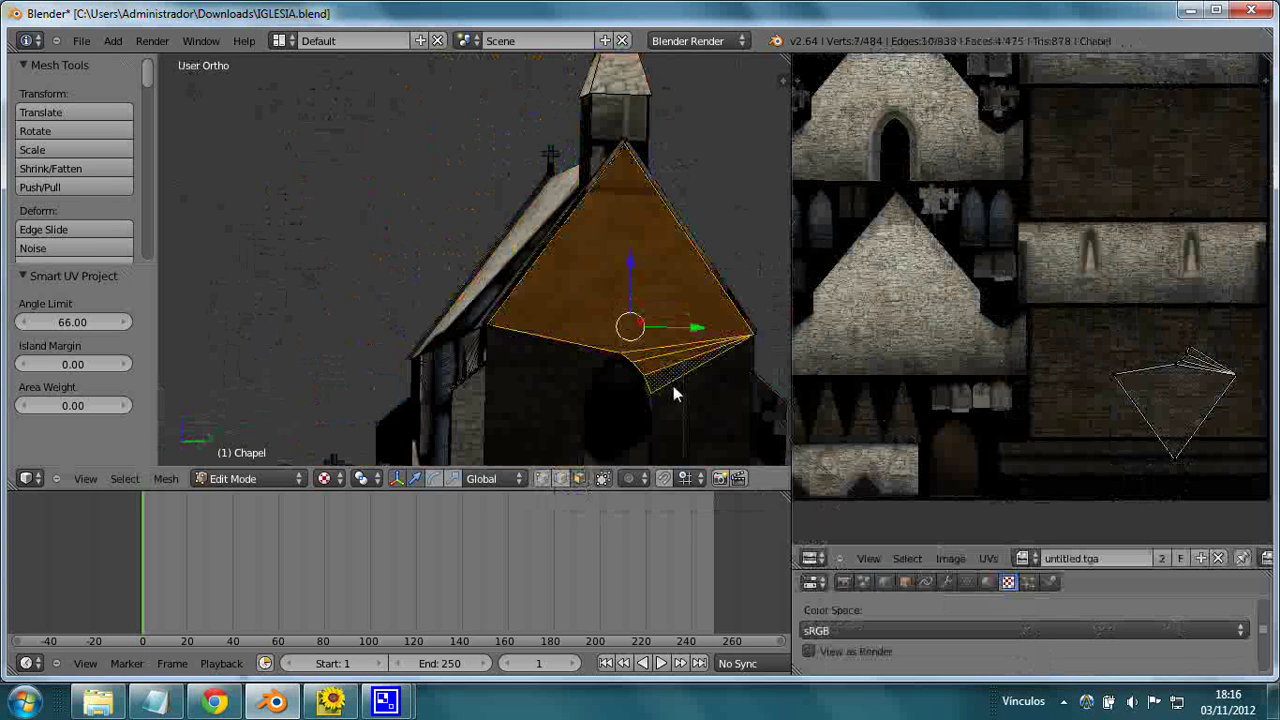
pyautogui.keyDown('shift'); pyautogui.rightClick(676, 425); pyautogui.keyUp('shift')
pyautogui.keyDown('shift'); pyautogui.rightClick(530, 438); pyautogui.keyUp('shift')
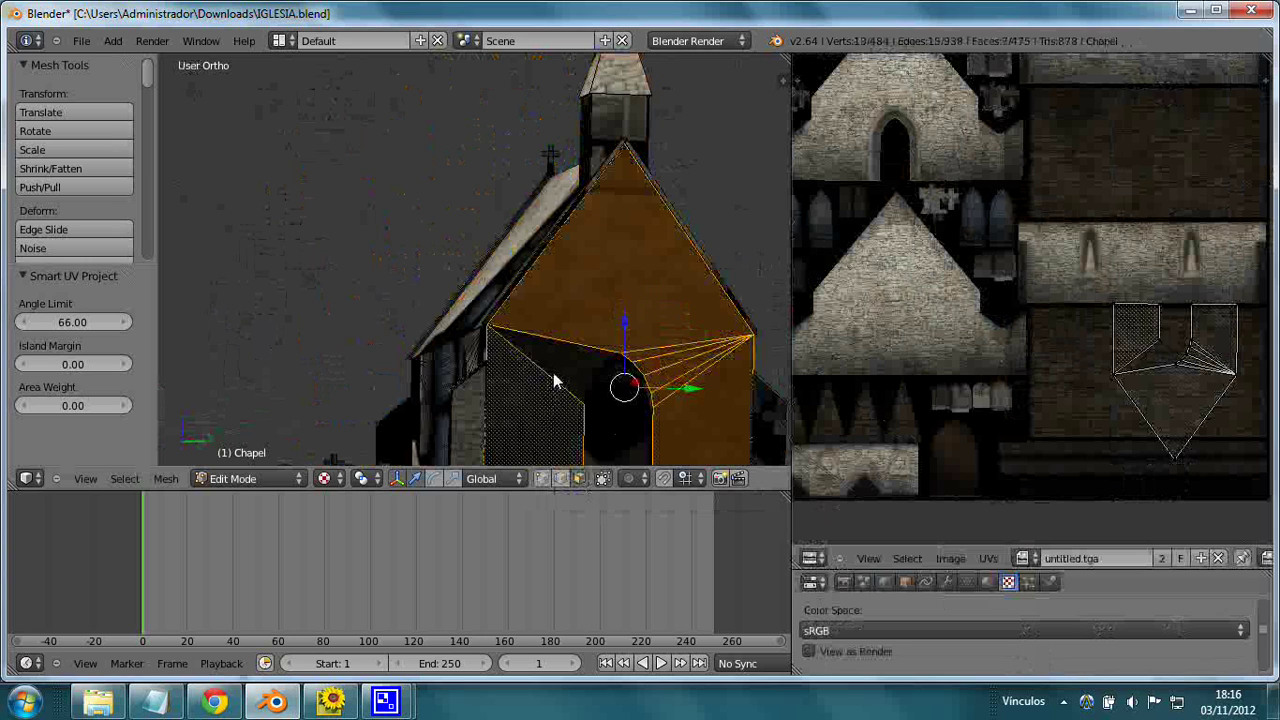
pyautogui.keyDown('shift'); pyautogui.rightClick(557, 377); pyautogui.keyUp('shift')
pyautogui.keyDown('shift'); pyautogui.rightClick(566, 370); pyautogui.keyUp('shift')
pyautogui.keyDown('shift'); pyautogui.rightClick(576, 362); pyautogui.keyUp('shift')
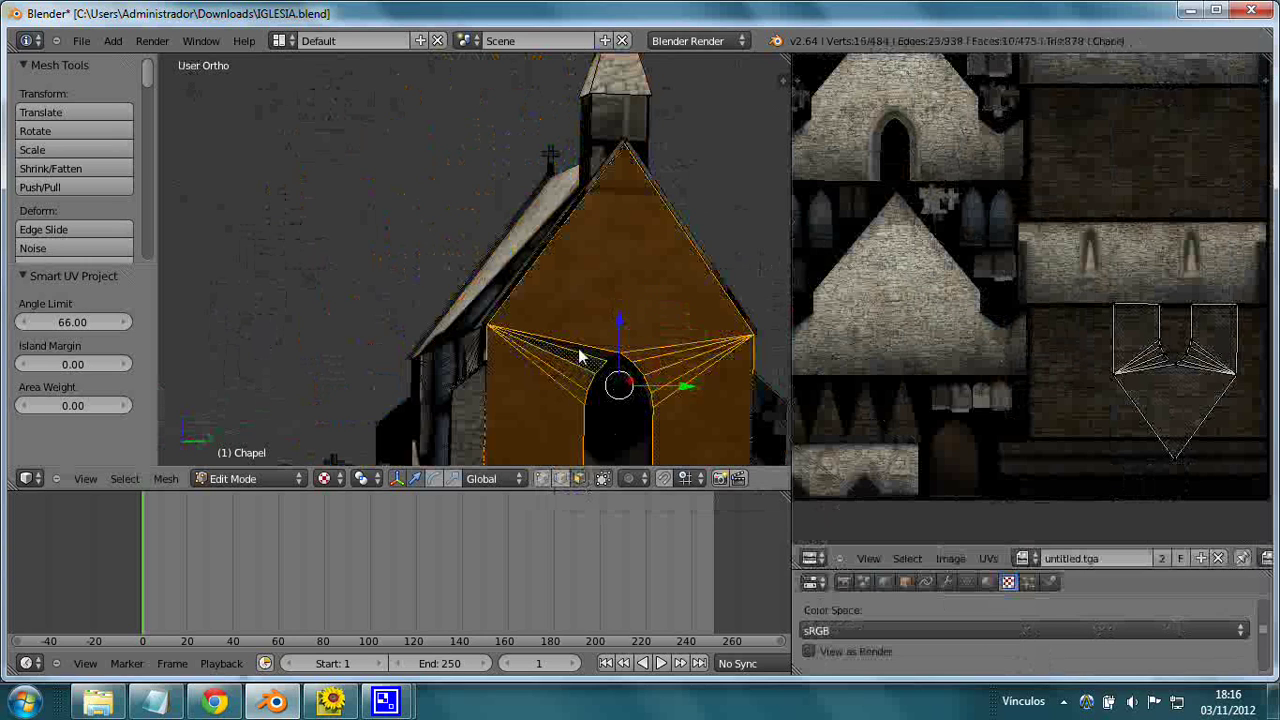
pyautogui.keyDown('shift'); pyautogui.rightClick(579, 350); pyautogui.keyUp('shift')
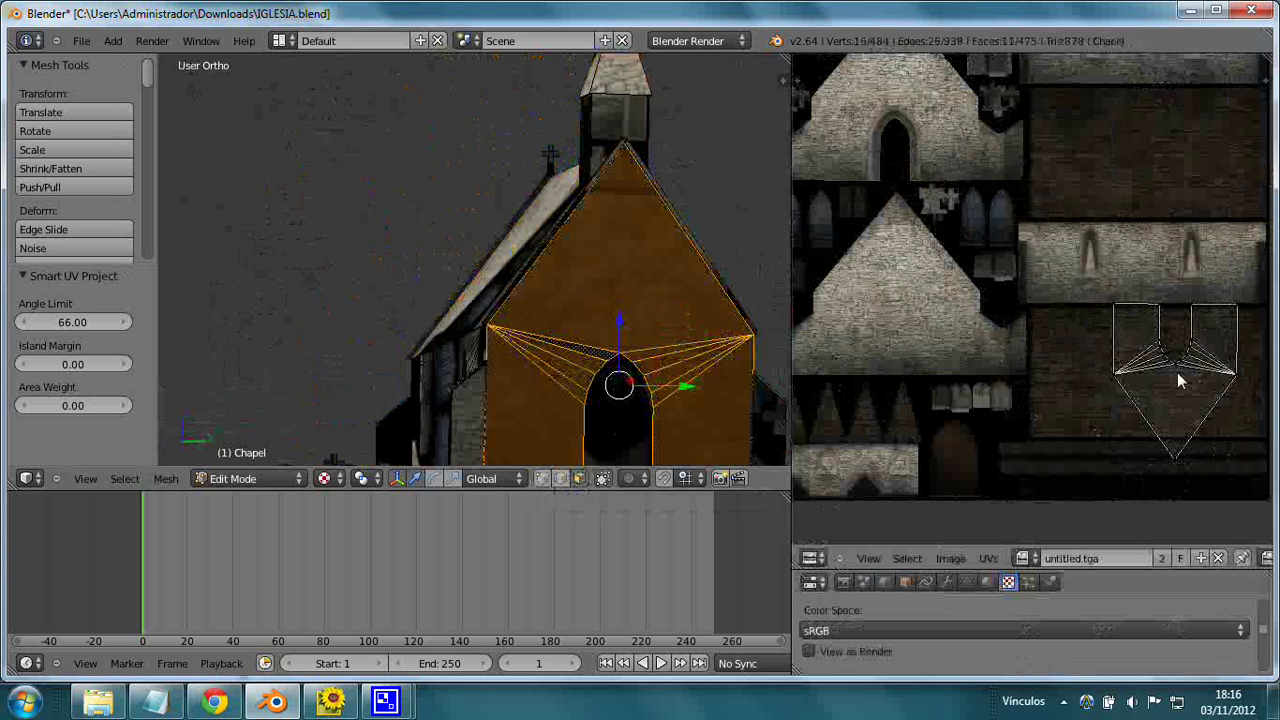
pyautogui.scroll(-2, 1177, 372)
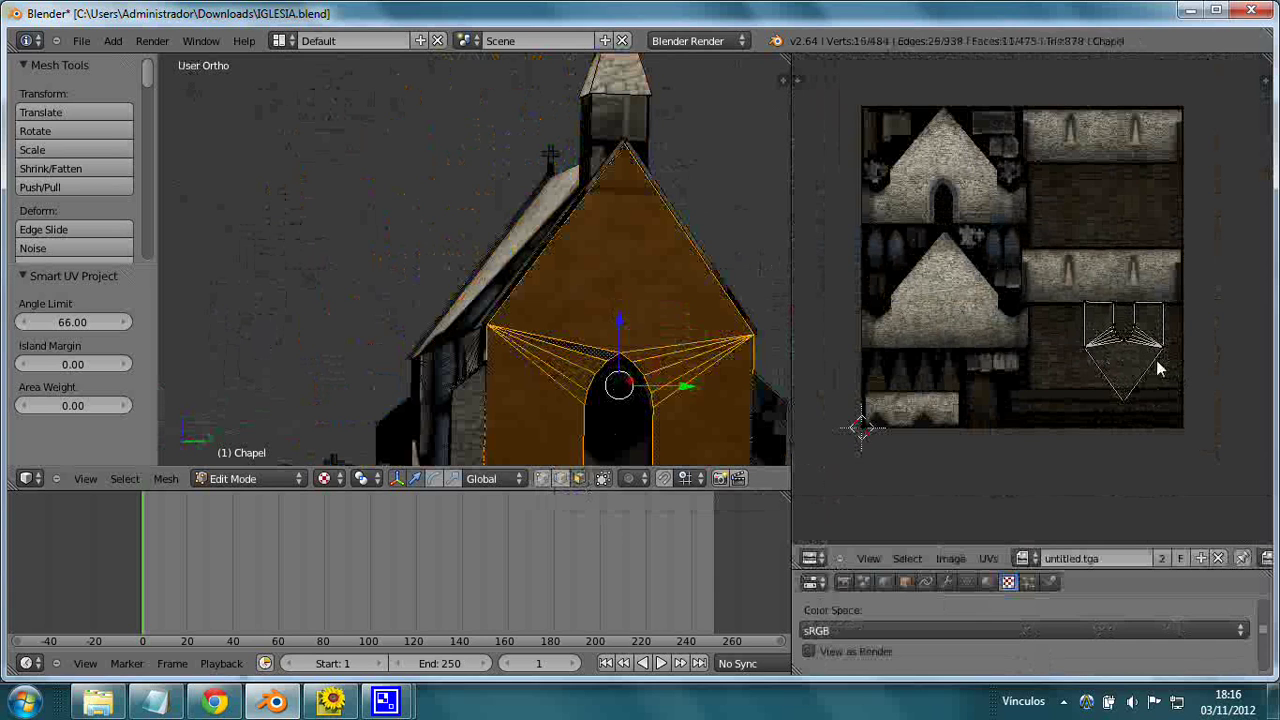
# Step: Rotate the facade UV island about 175° and move it onto the atlas's gable-with-door region
pyautogui.press('a')
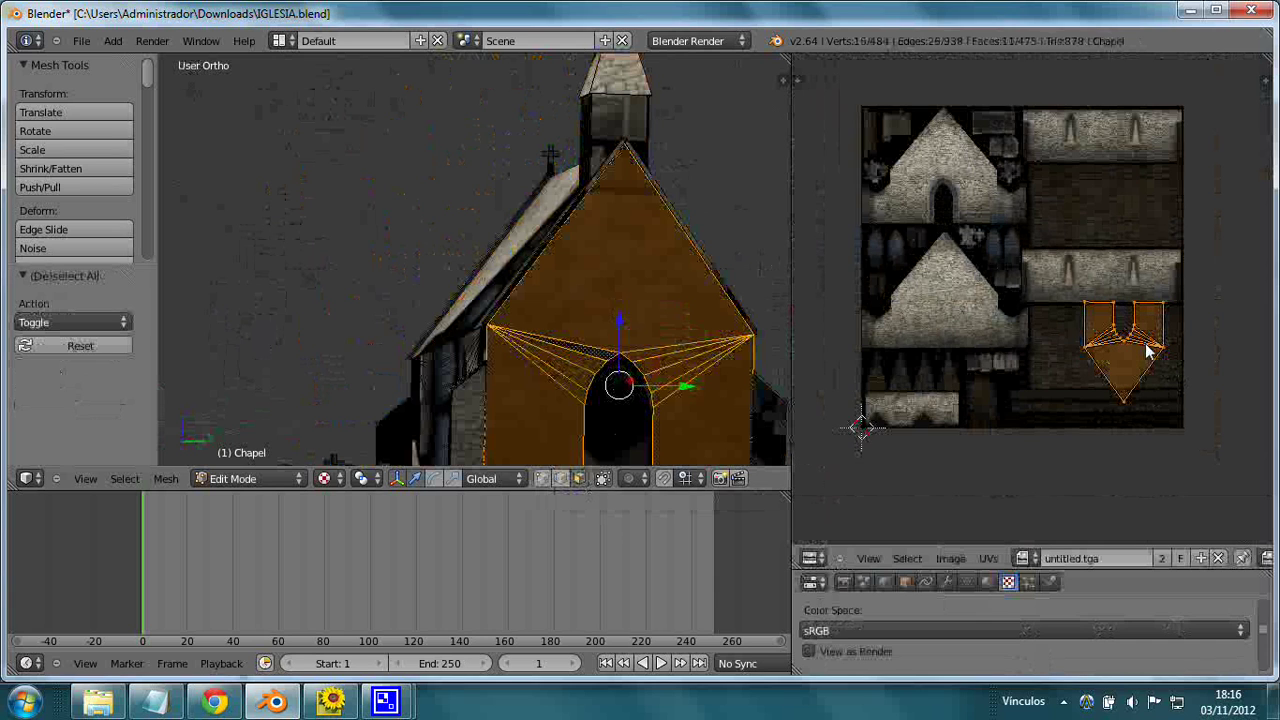
pyautogui.press('r')
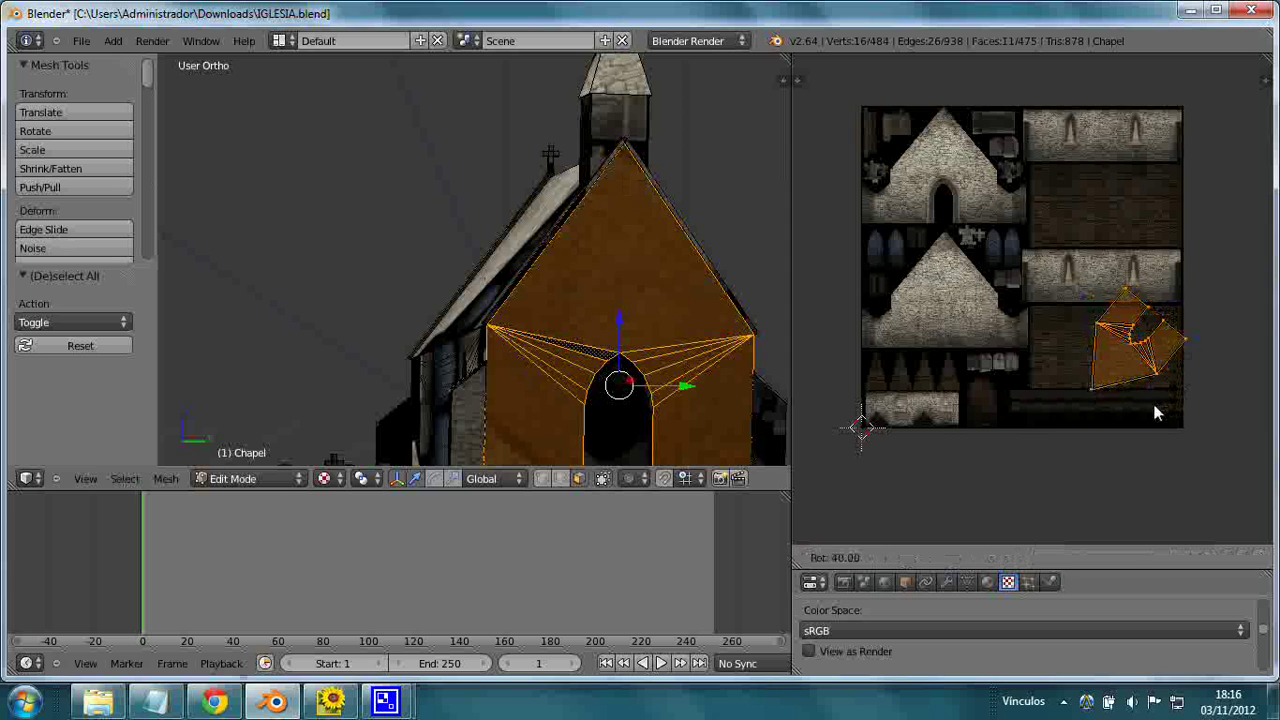
pyautogui.click(1054, 353)
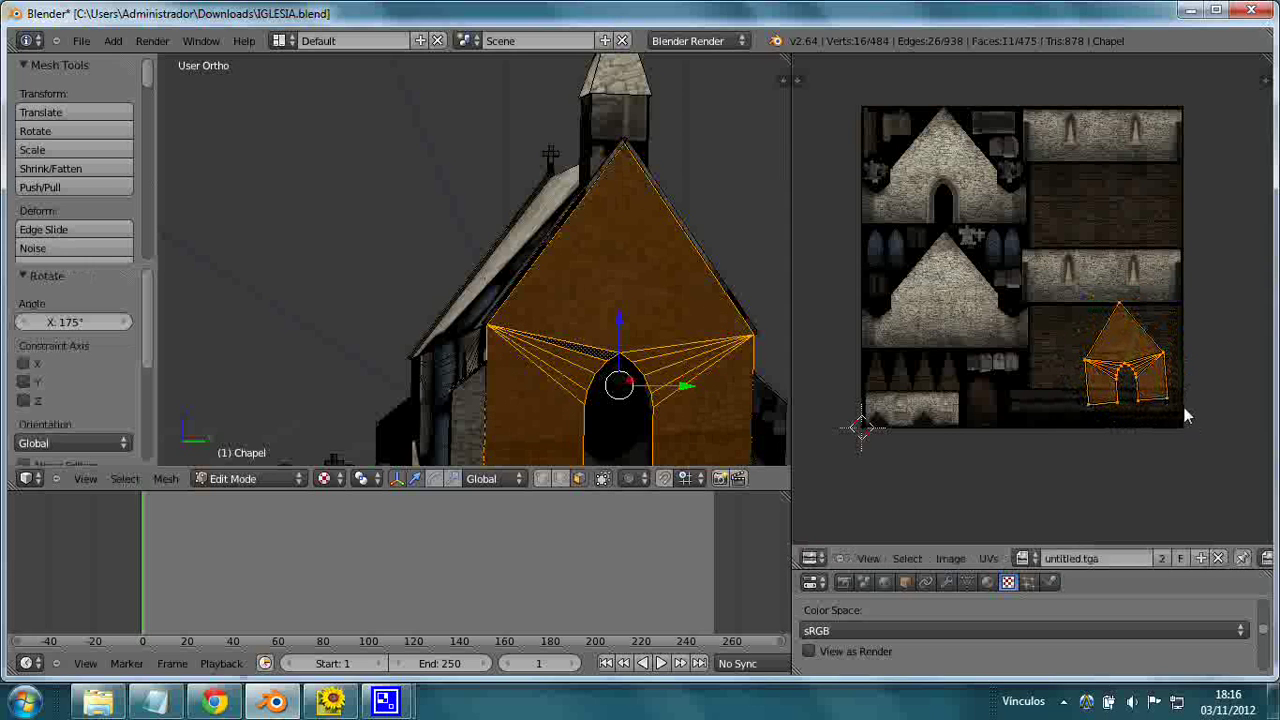
pyautogui.press('g')
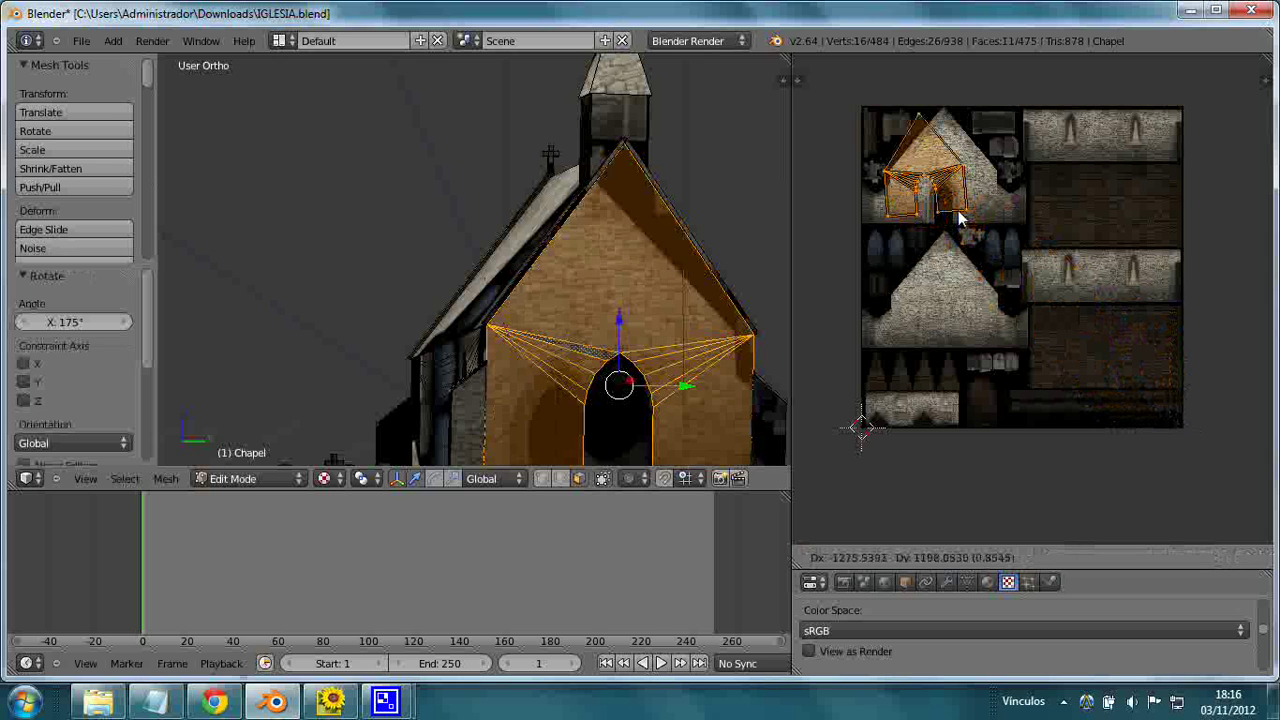
pyautogui.click(977, 228)
pyautogui.moveTo(1050, 320)
pyautogui.mouseDown(button='middle')
pyautogui.moveTo(1110, 408)
pyautogui.moveTo(1154, 397)
pyautogui.mouseUp(button='middle')
pyautogui.scroll(5, 1109, 409)
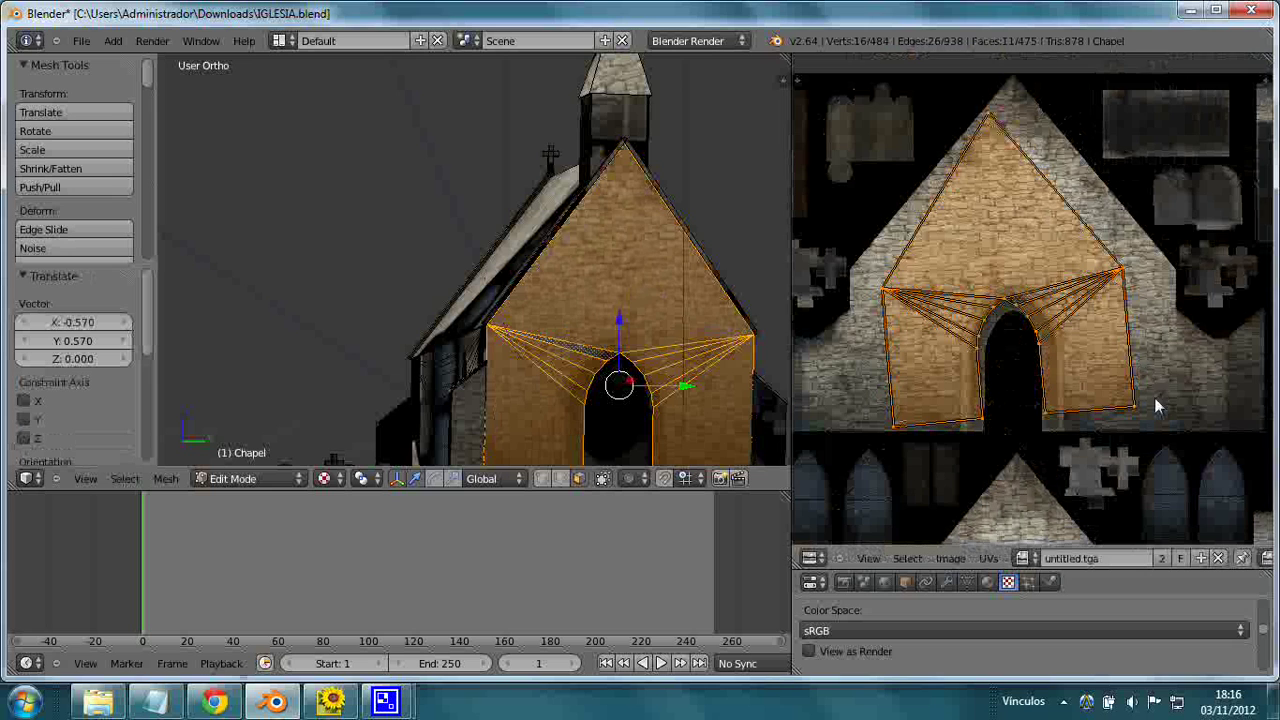
# Step: Straighten the island by 5°, nudge it, scale it 1.158, then stretch it 1.172 horizontally
pyautogui.press('r')
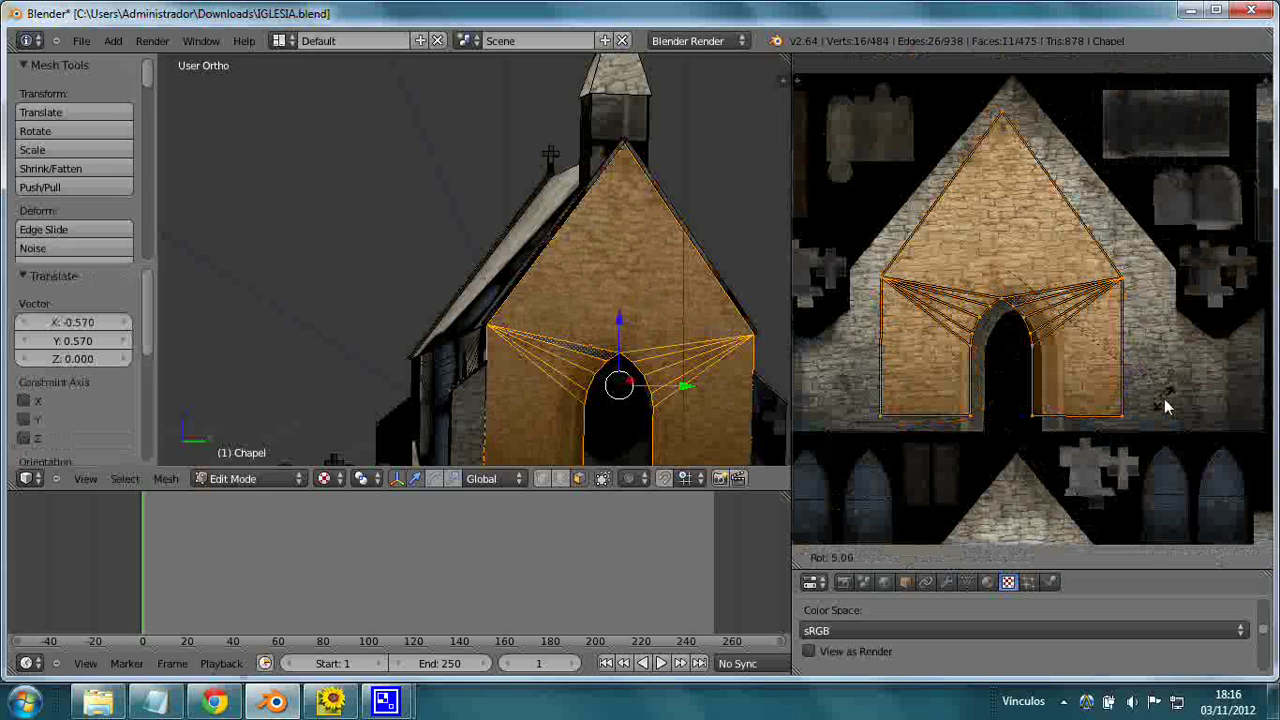
pyautogui.click(1164, 398)
pyautogui.press('g')
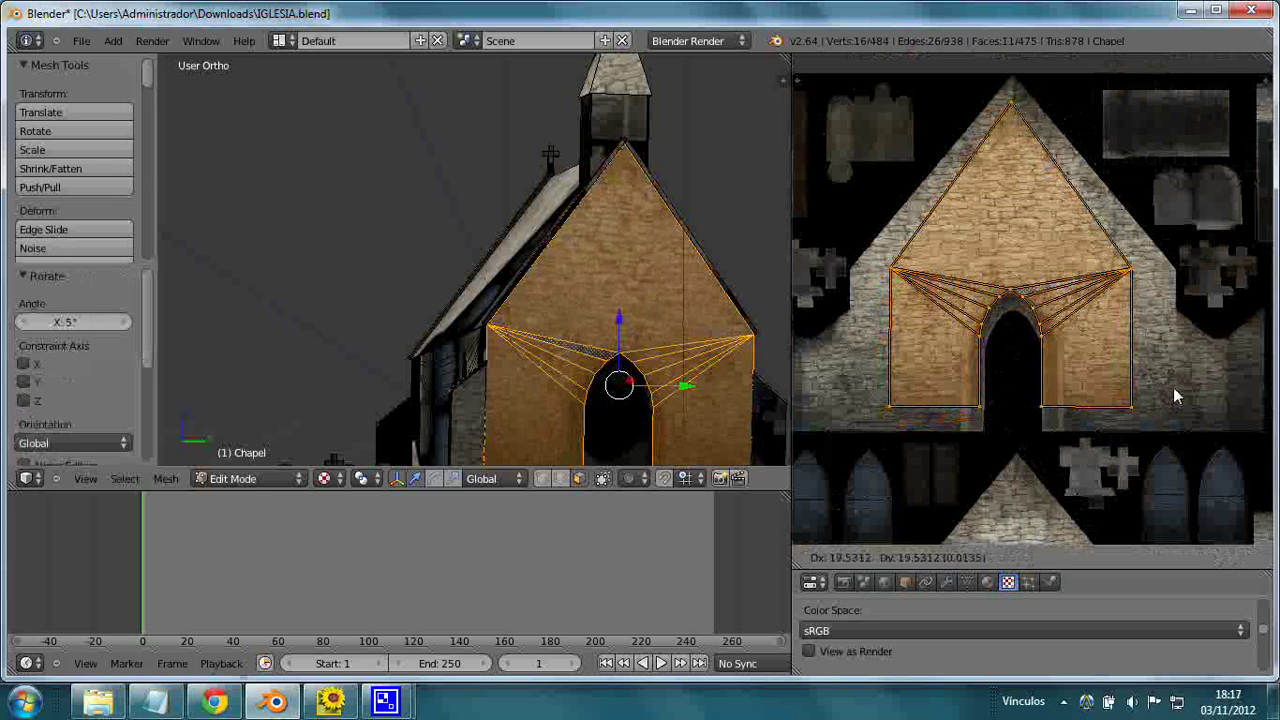
pyautogui.click(1175, 397)
pyautogui.press('s')
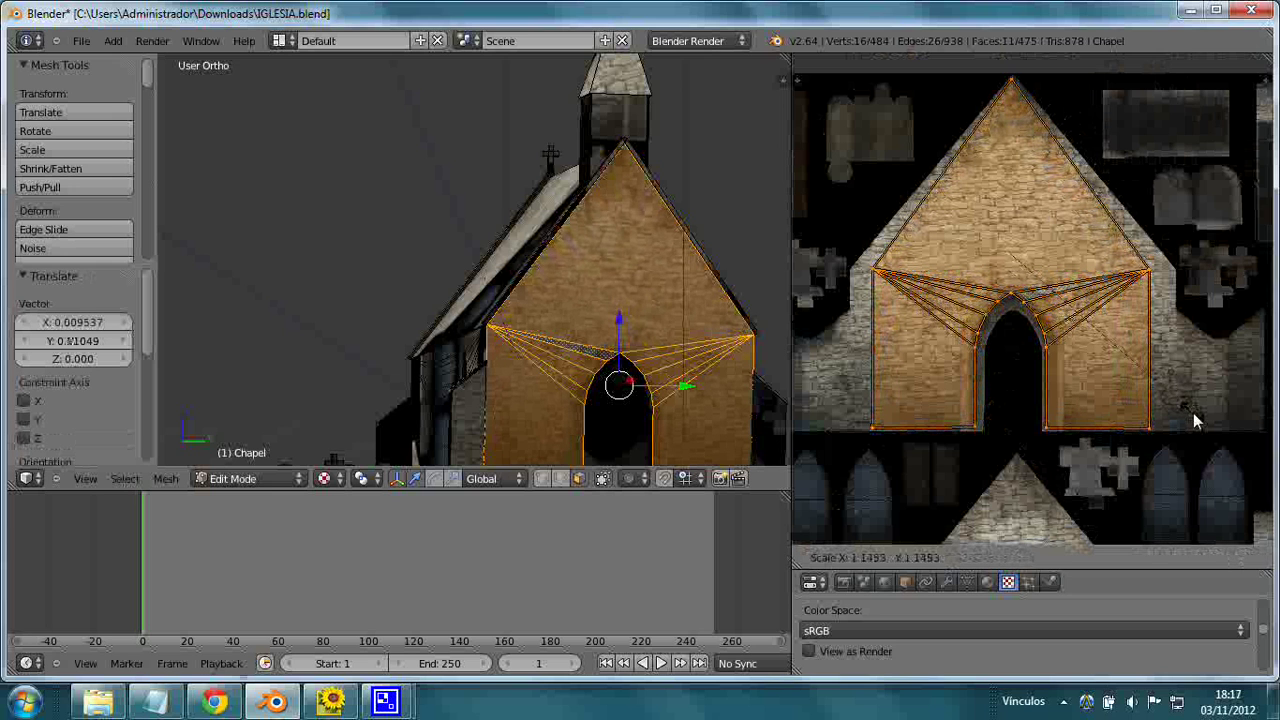
pyautogui.click(1195, 422)
pyautogui.press('s')
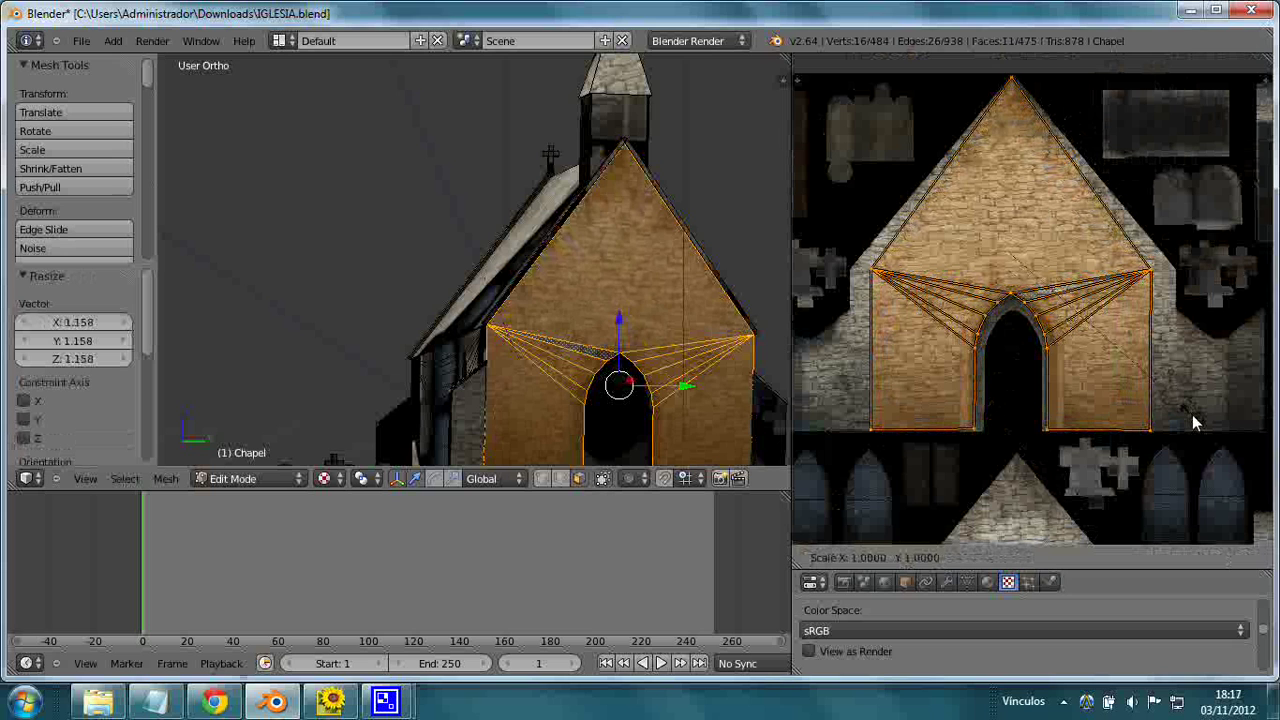
pyautogui.press('x')
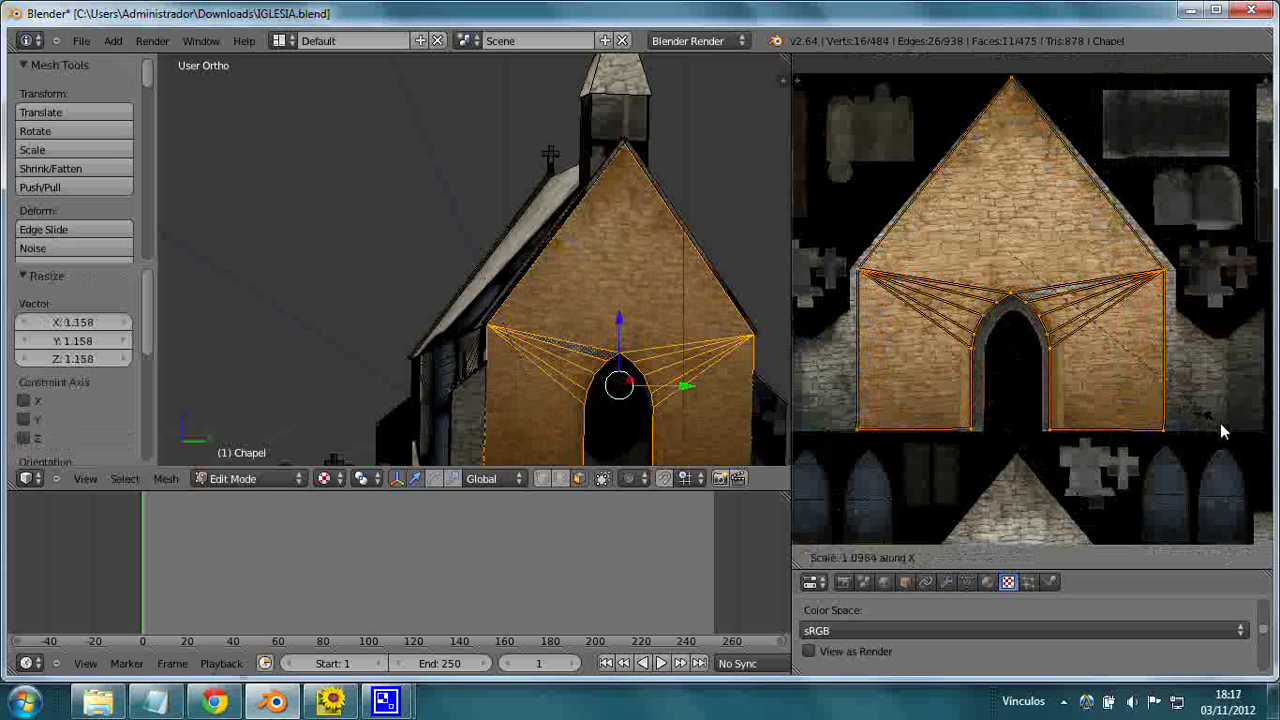
pyautogui.click(1235, 436)
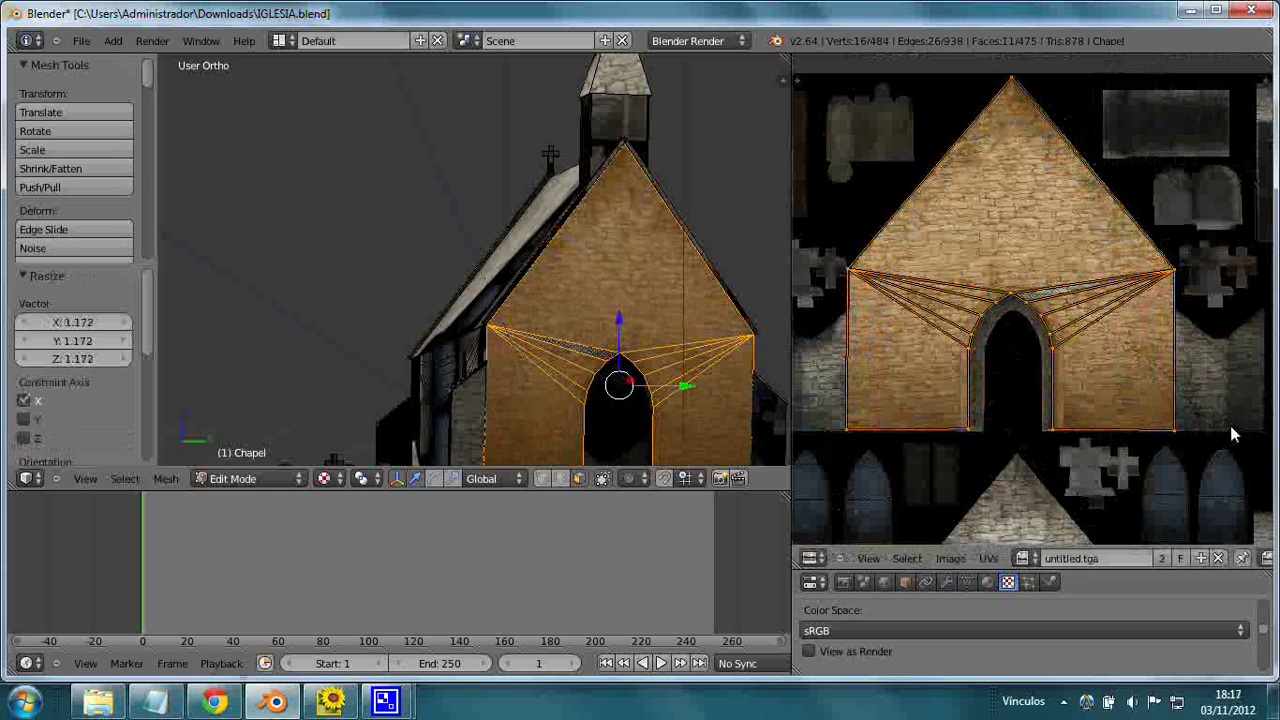
pyautogui.click(258, 478)
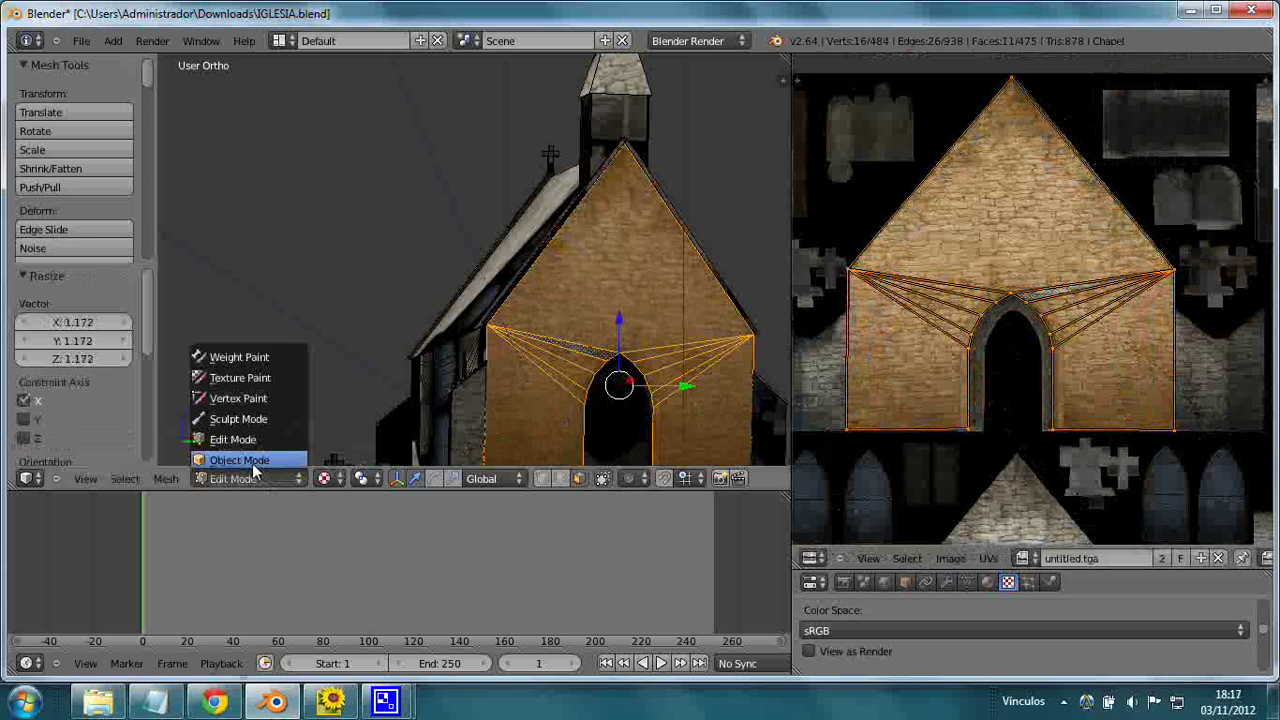
pyautogui.click(254, 469)
pyautogui.moveTo(533, 413)
pyautogui.mouseDown(button='middle')
pyautogui.moveTo(618, 380)
pyautogui.moveTo(634, 281)
pyautogui.moveTo(525, 375)
pyautogui.mouseUp(button='middle')
pyautogui.scroll(3, 634, 283)
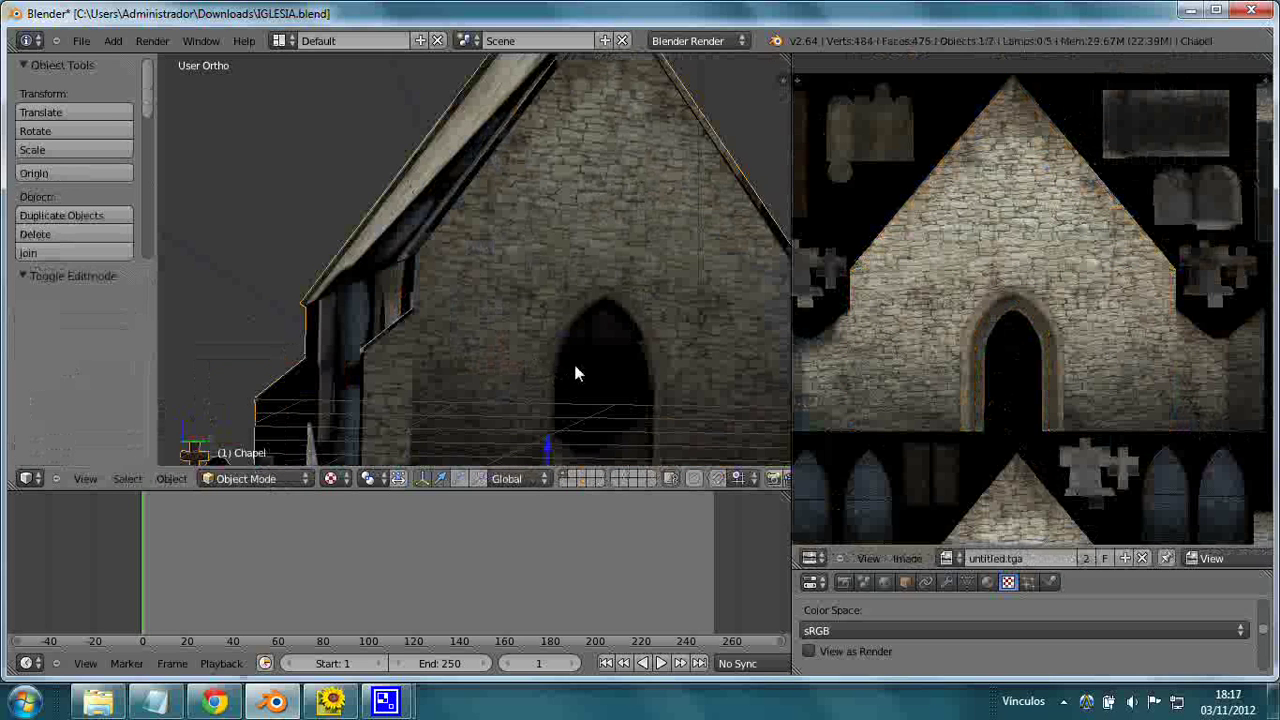
pyautogui.scroll(-2, 577, 374)
pyautogui.scroll(-2, 870, 370)
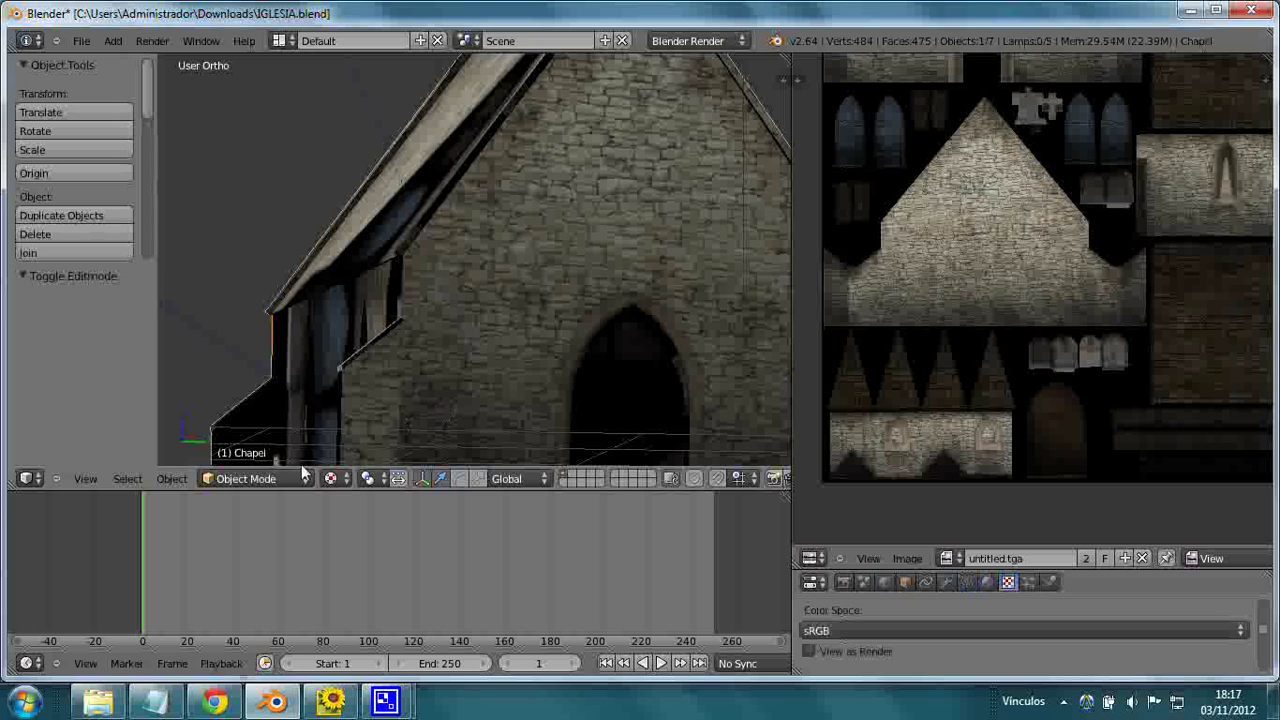
pyautogui.click(258, 478)
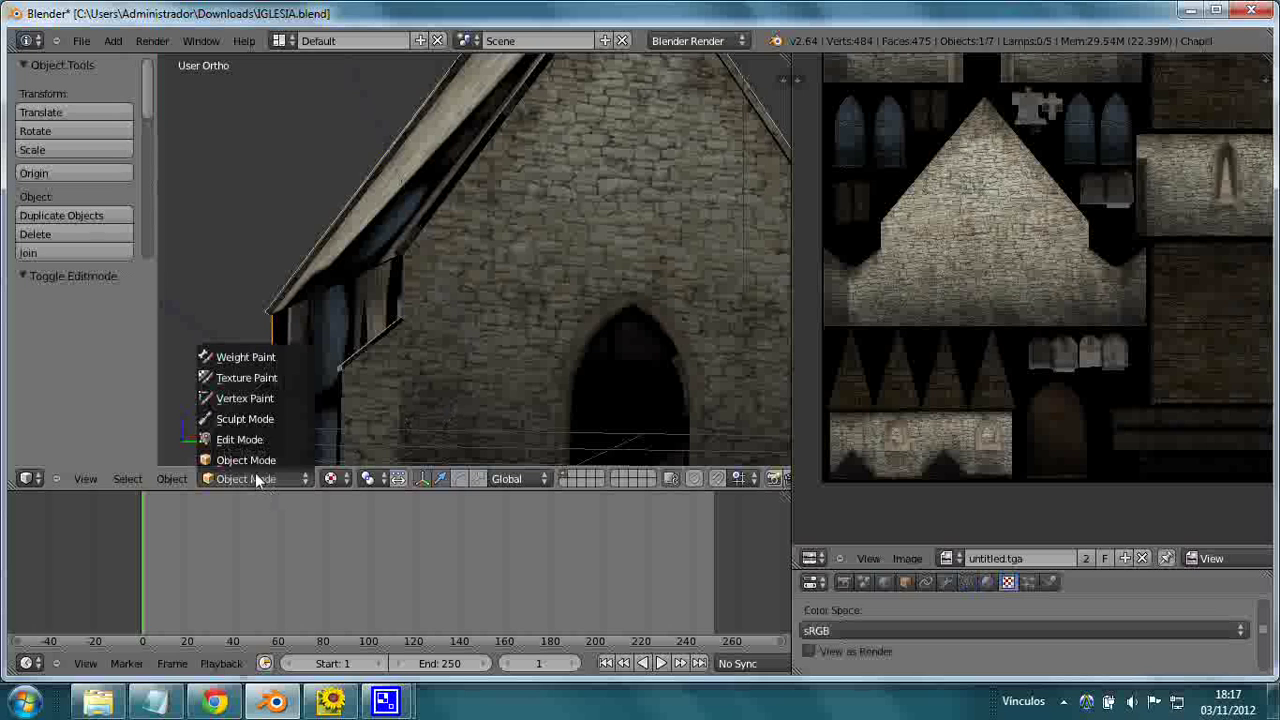
pyautogui.click(266, 440)
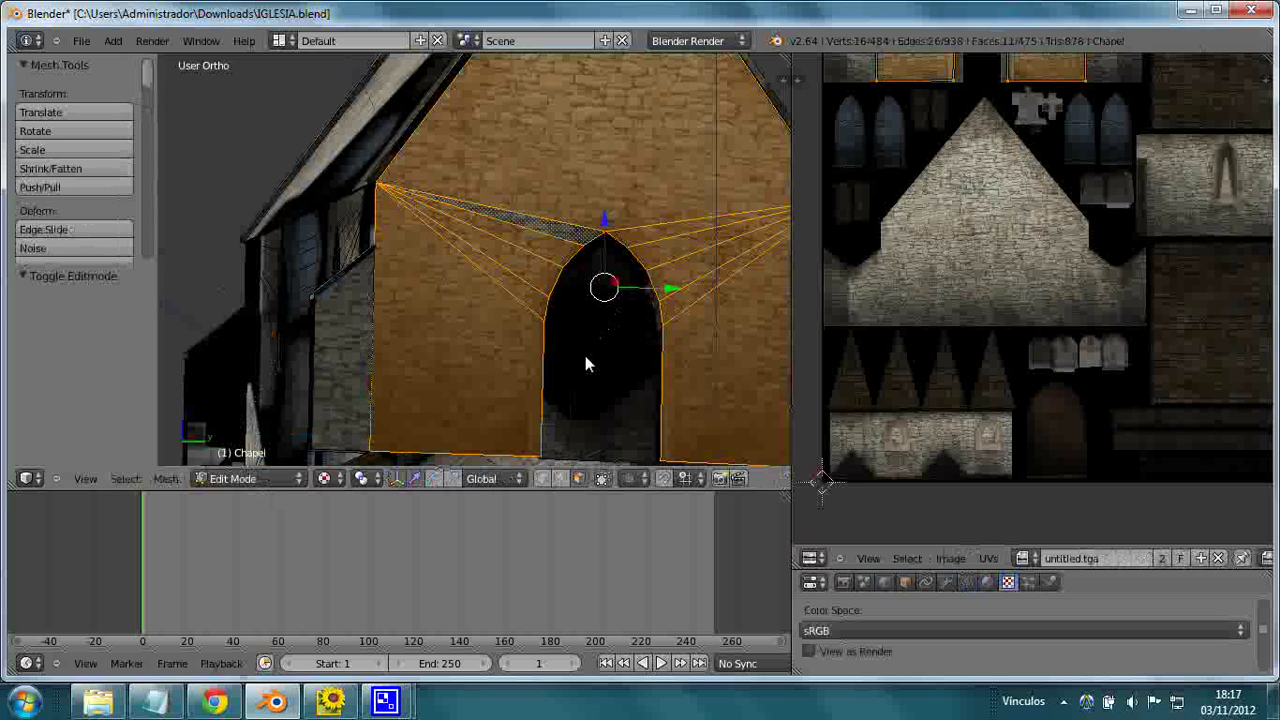
# Step: Select the face inside the door opening and the door-arch faces above it
pyautogui.rightClick(583, 350)
pyautogui.keyDown('shift'); pyautogui.rightClick(601, 320); pyautogui.keyUp('shift')
pyautogui.keyDown('shift'); pyautogui.rightClick(601, 292); pyautogui.keyUp('shift')
pyautogui.keyDown('shift'); pyautogui.rightClick(604, 272); pyautogui.keyUp('shift')
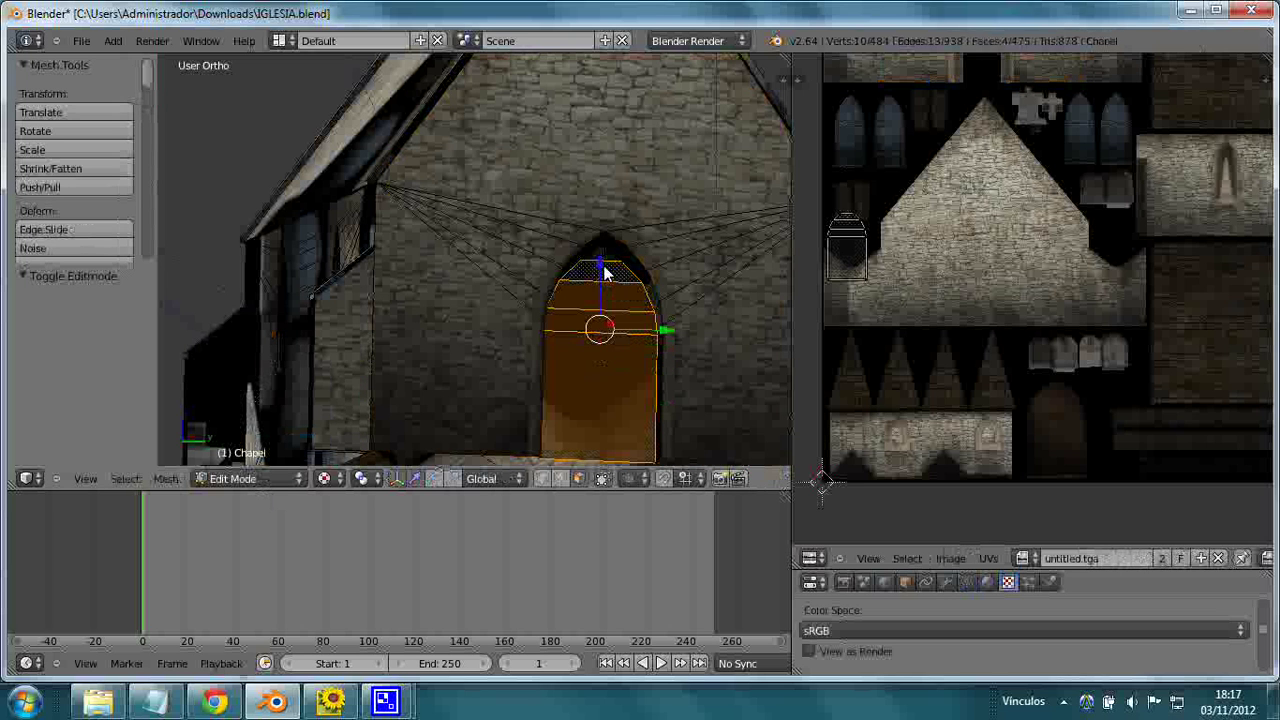
pyautogui.keyDown('shift'); pyautogui.rightClick(605, 263); pyautogui.keyUp('shift')
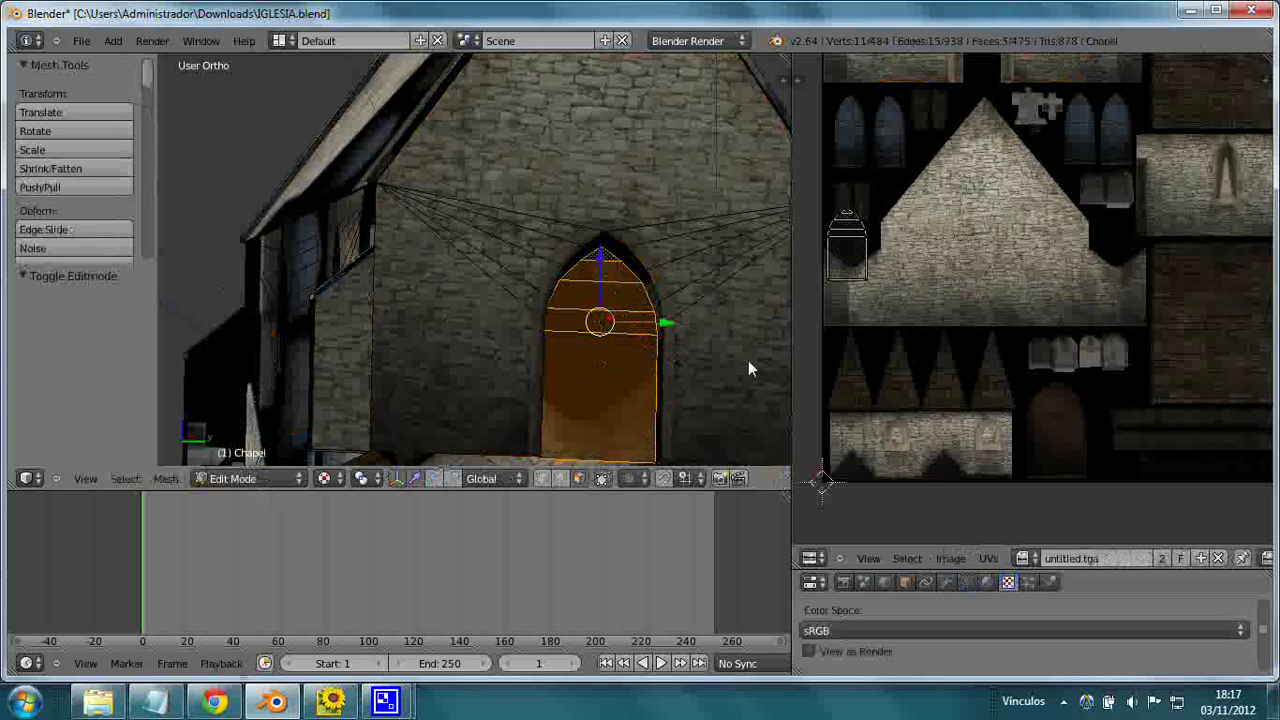
pyautogui.scroll(-2, 949, 358)
pyautogui.moveTo(1041, 386); pyautogui.dragTo(1033, 426, button='middle')
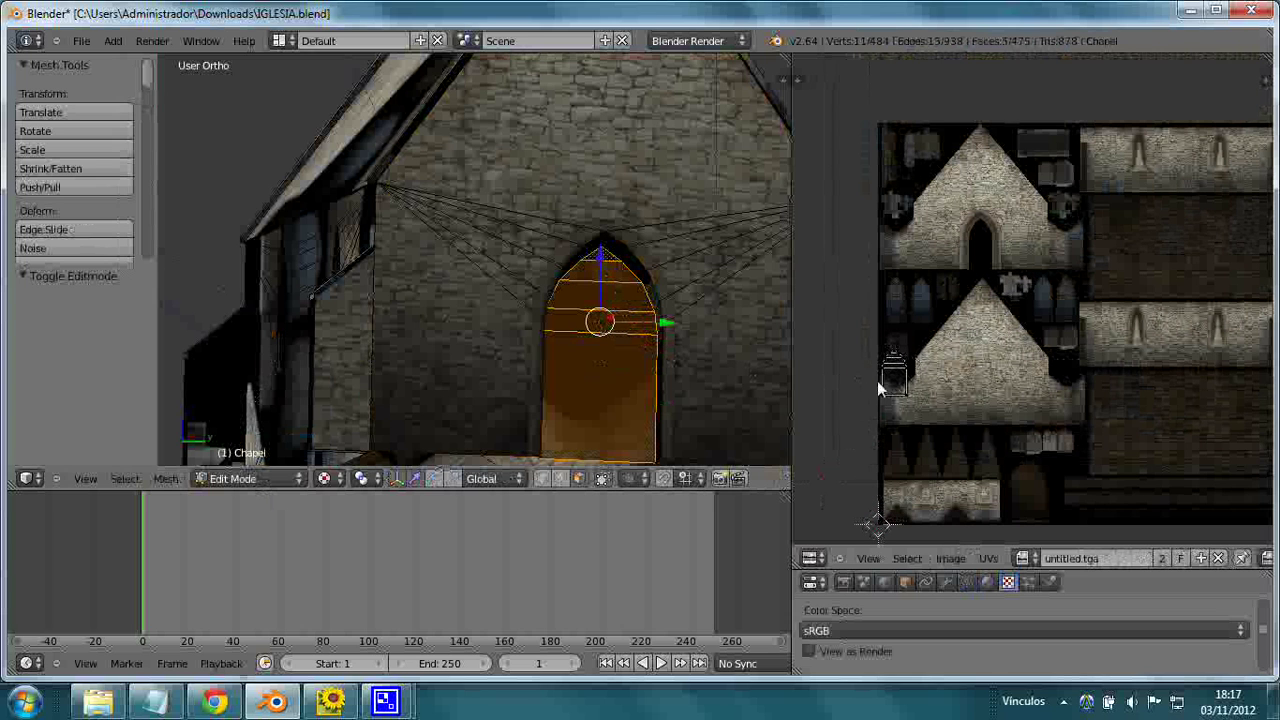
# Step: Move the door's UV island onto the painted arched door in the atlas
pyautogui.press('a')
pyautogui.moveTo(915, 393); pyautogui.dragTo(940, 300, button='middle')
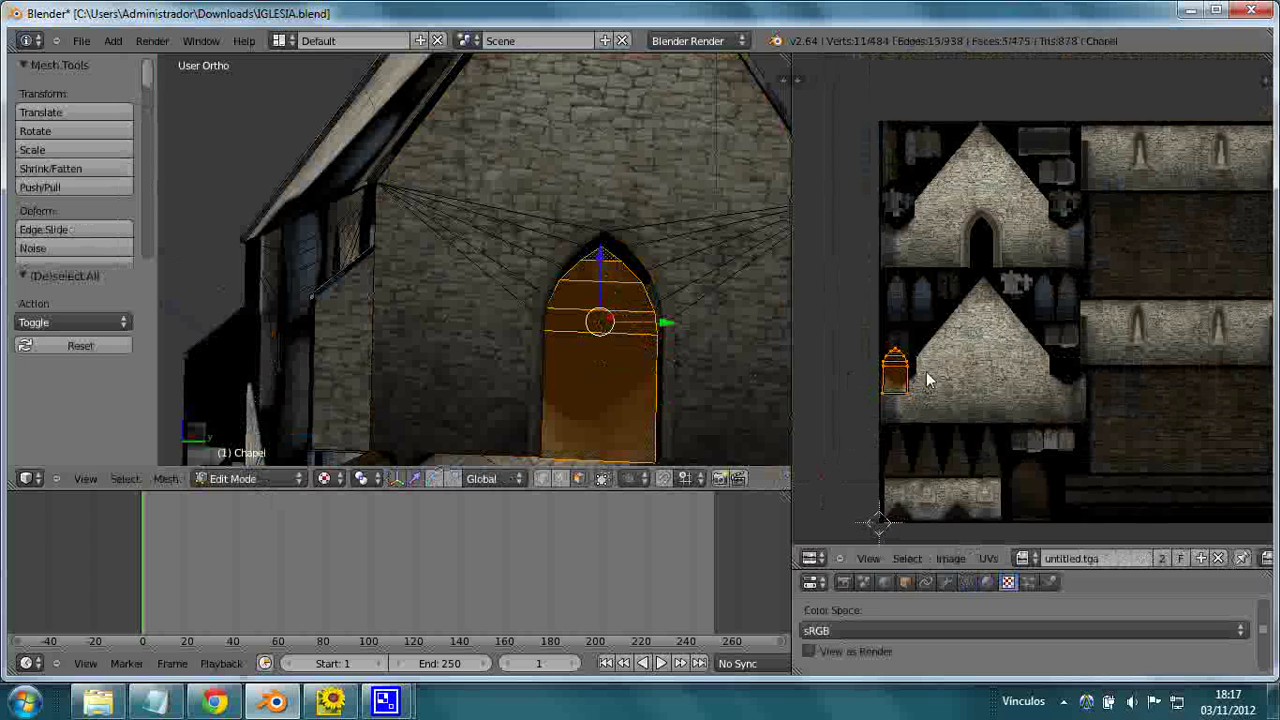
pyautogui.press('g')
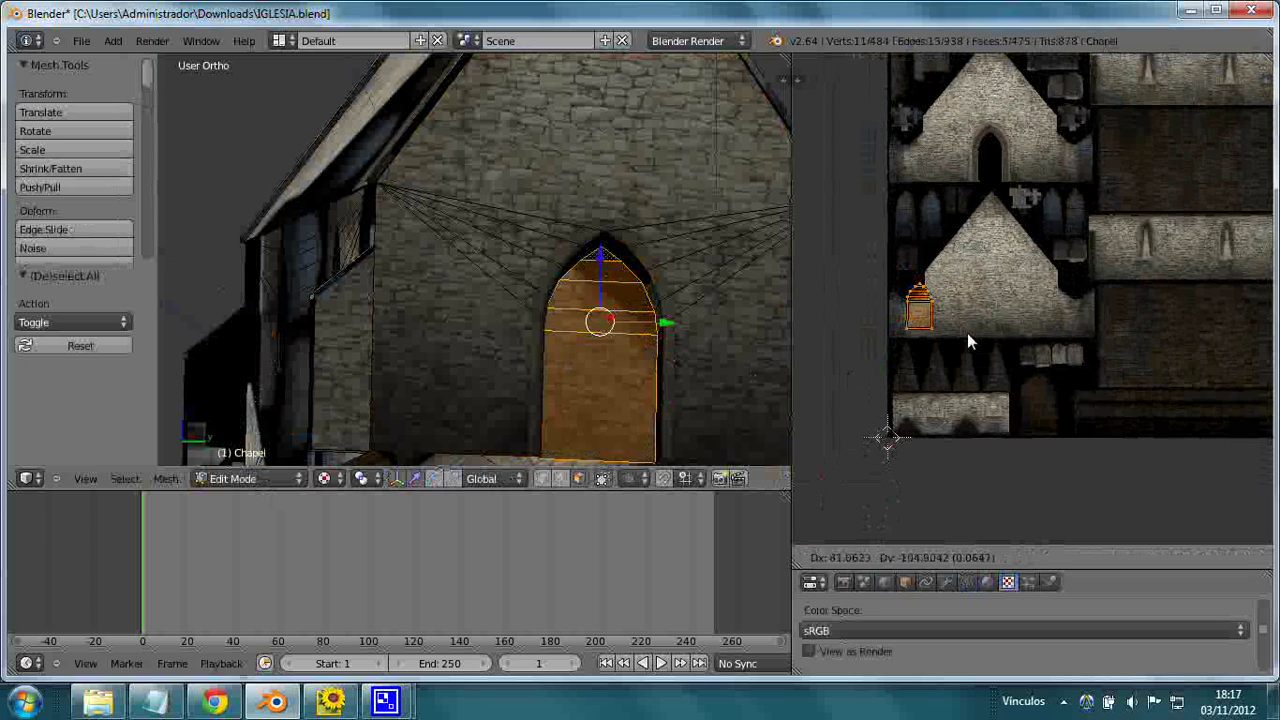
pyautogui.click(1073, 414)
pyautogui.moveTo(1073, 414); pyautogui.dragTo(1077, 352, button='middle')
pyautogui.scroll(4, 1077, 352)
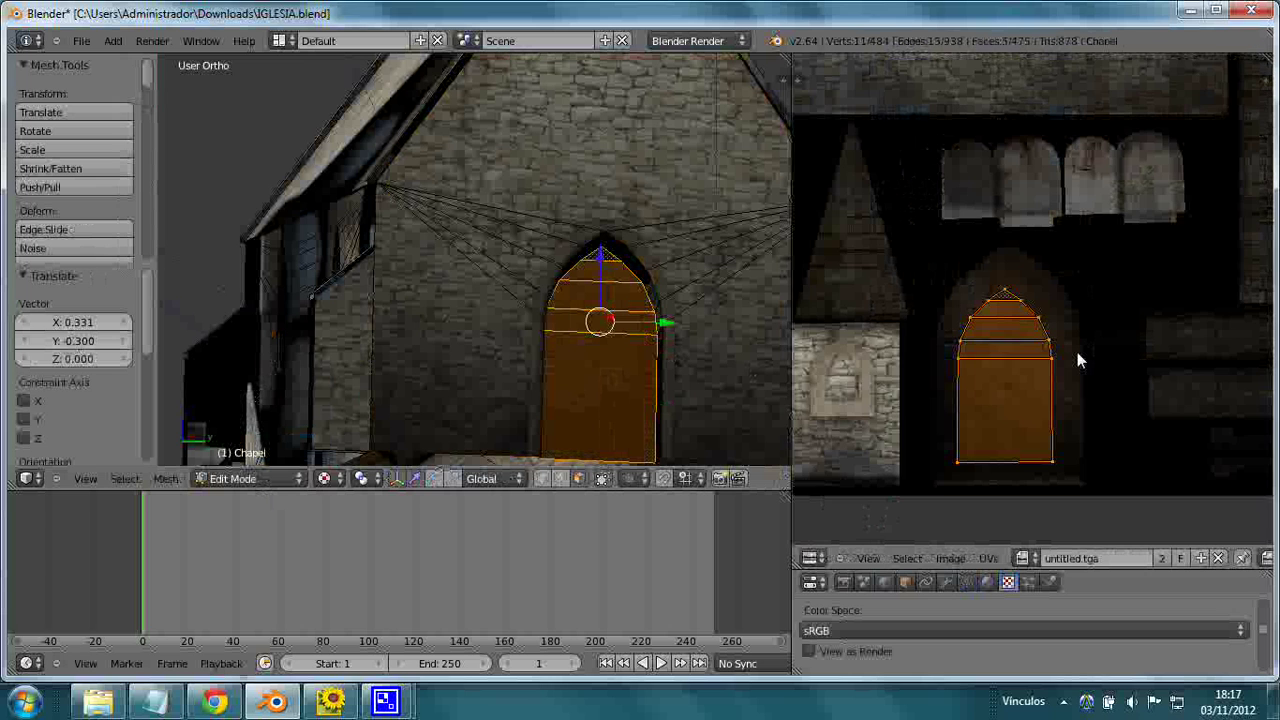
pyautogui.scroll(2, 1077, 352)
# Step: Enlarge, nudge and horizontally widen the door island to cover the arch, then return to Object Mode
pyautogui.press('s')
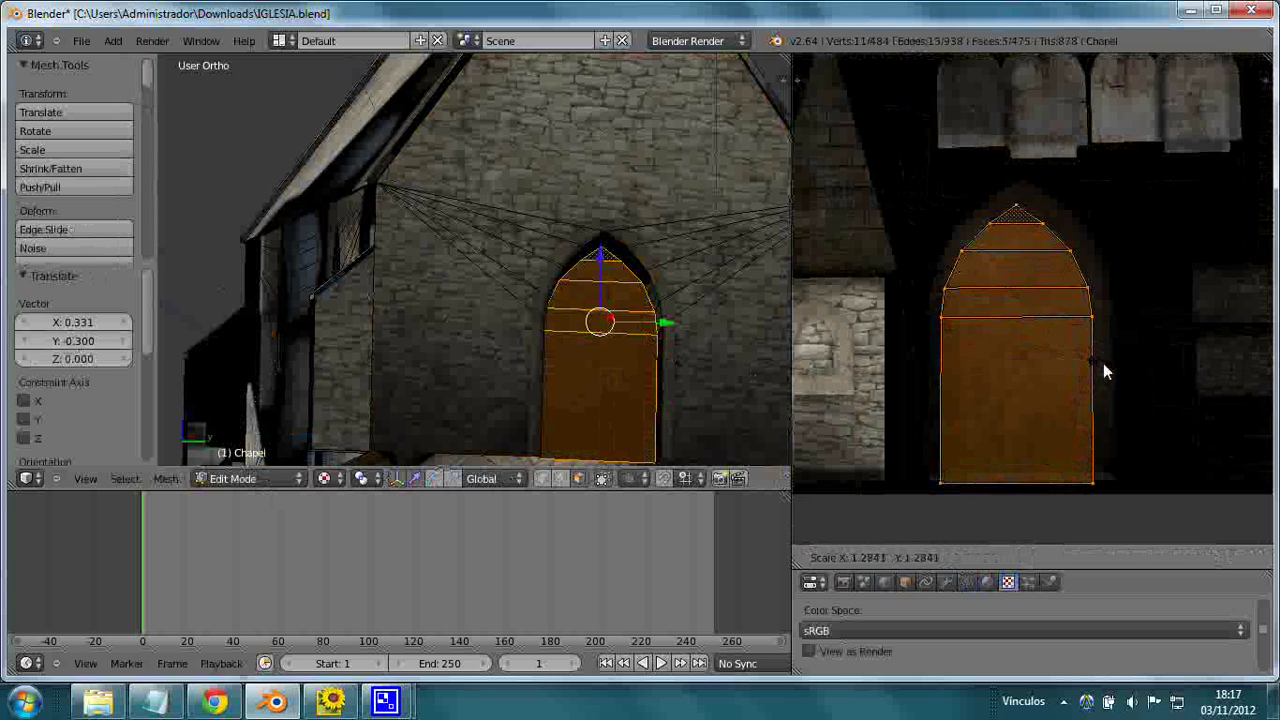
pyautogui.click(1104, 366)
pyautogui.press('g')
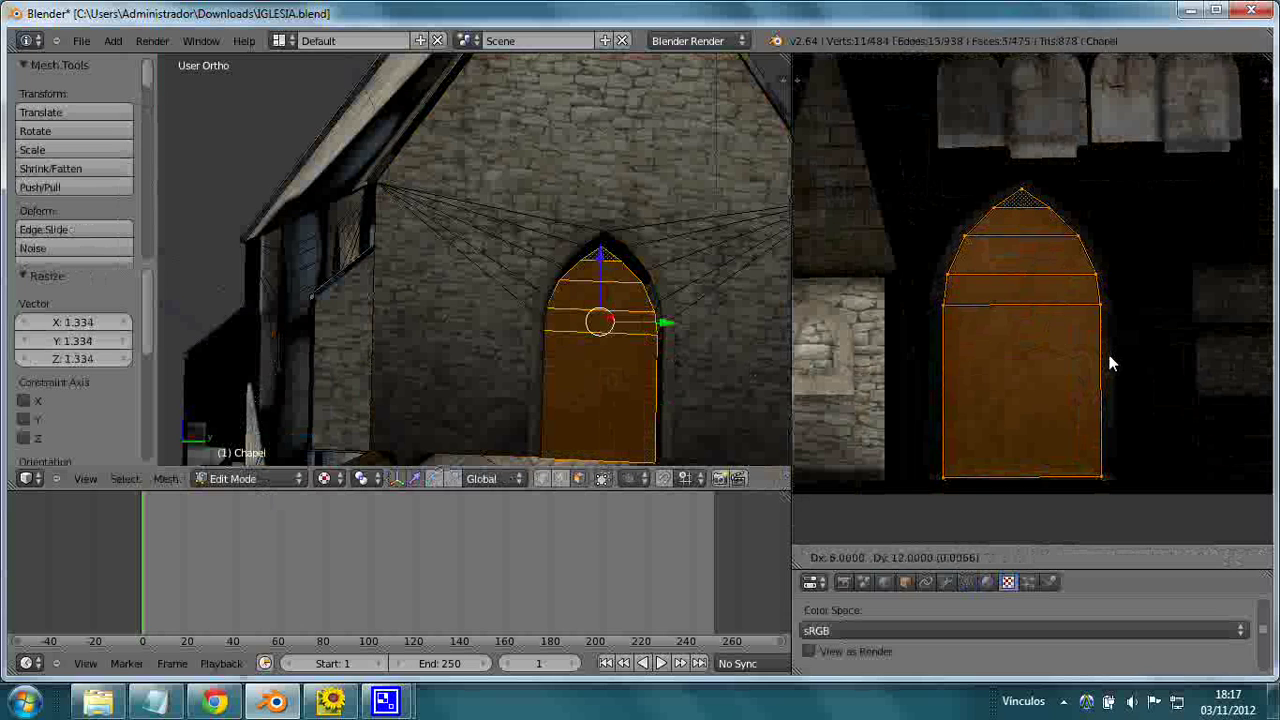
pyautogui.click(1110, 362)
pyautogui.press('s')
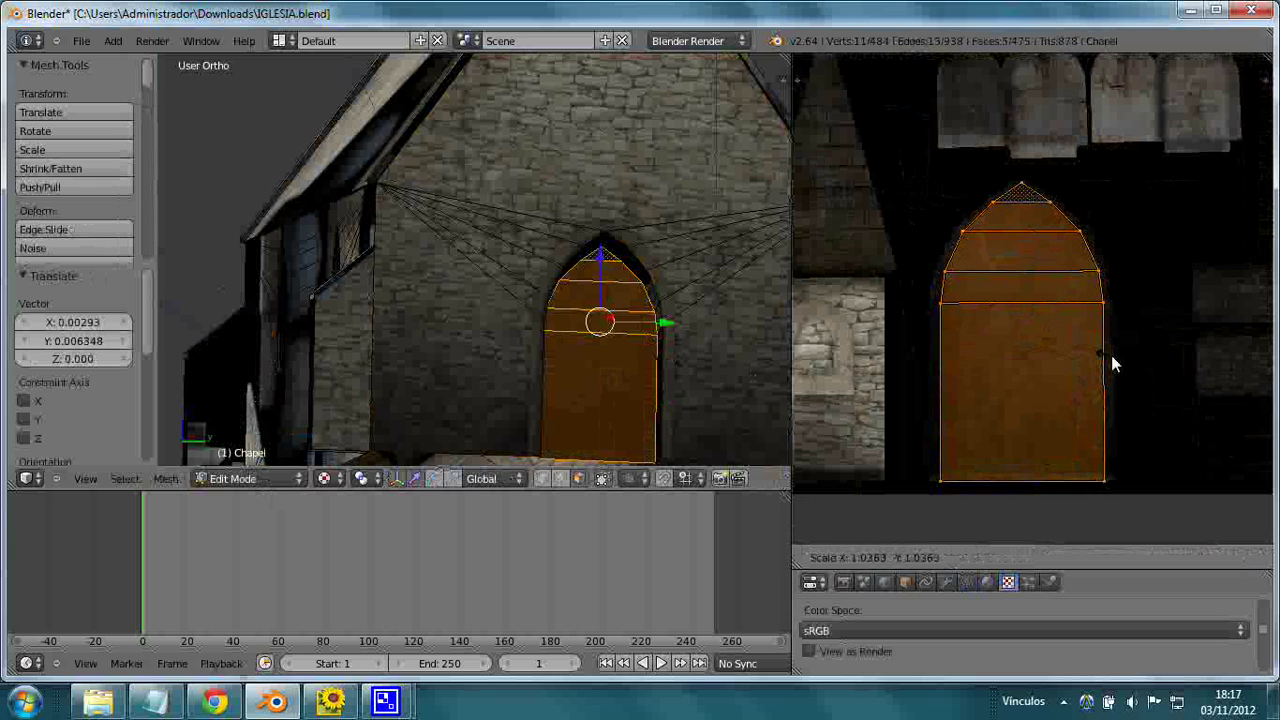
pyautogui.click(1110, 364)
pyautogui.press('s')
pyautogui.press('x')
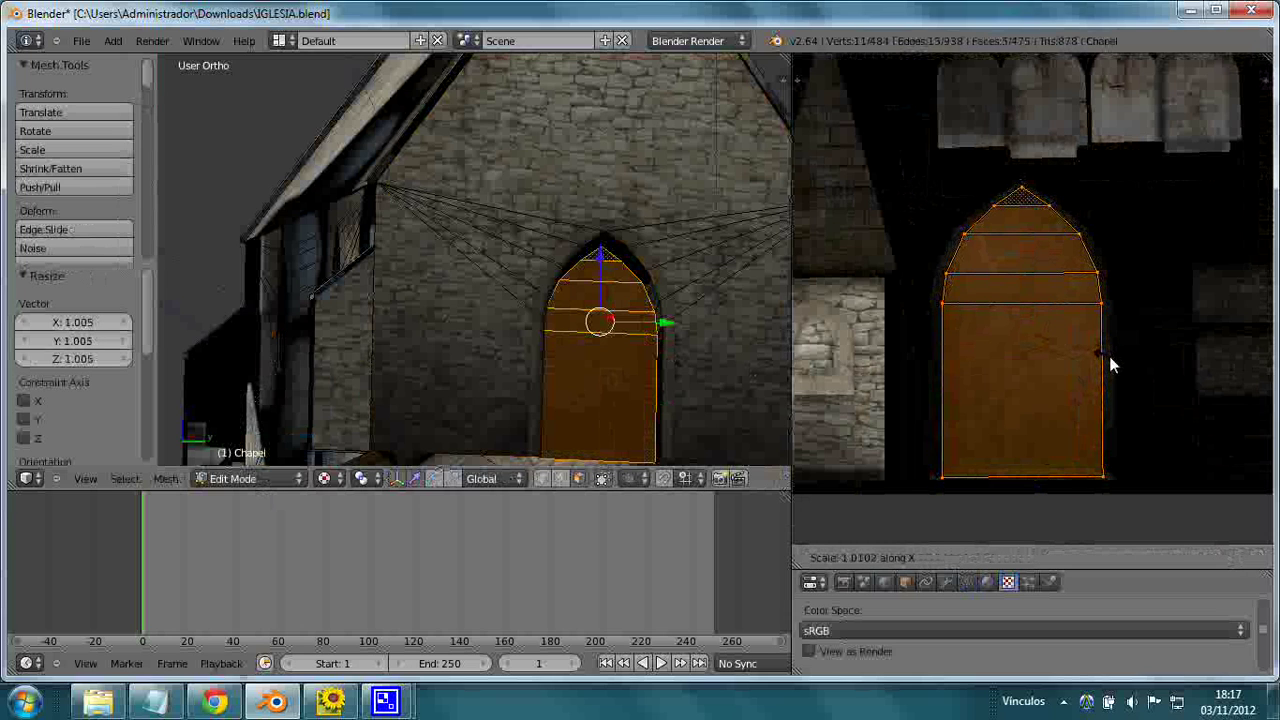
pyautogui.click(1114, 359)
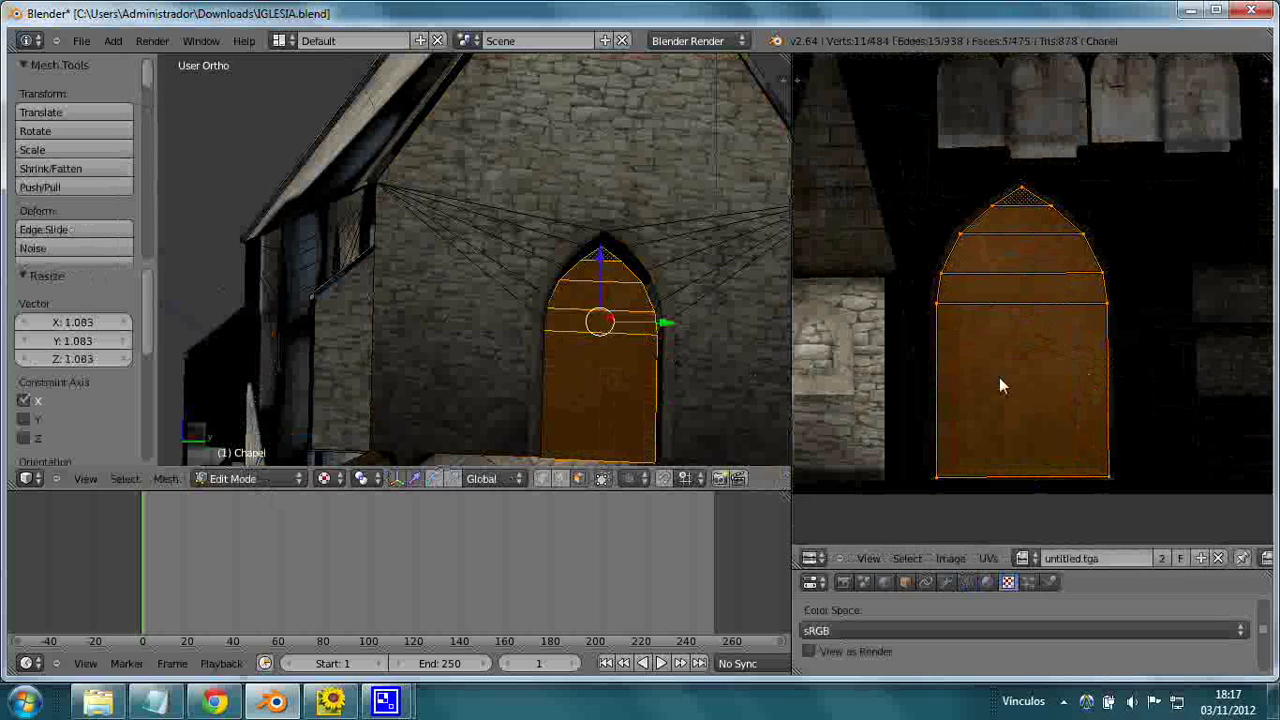
pyautogui.click(232, 477)
pyautogui.click(233, 461)
# Step: Orbit below the door and re-enter Edit Mode zoomed onto the door faces
pyautogui.moveTo(538, 412)
pyautogui.mouseDown(button='middle')
pyautogui.moveTo(551, 377)
pyautogui.moveTo(567, 375)
pyautogui.moveTo(562, 355)
pyautogui.moveTo(629, 369)
pyautogui.mouseUp(button='middle')
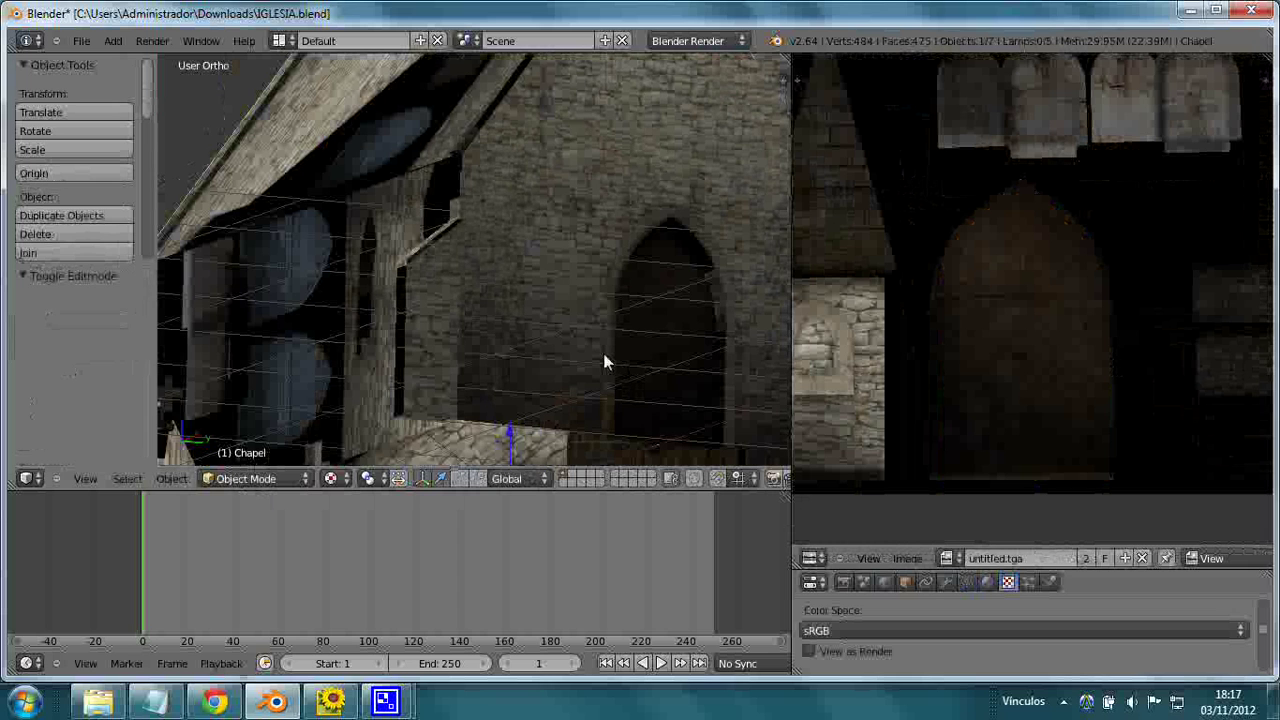
pyautogui.press('Tab')
pyautogui.press('KP_Decimal')
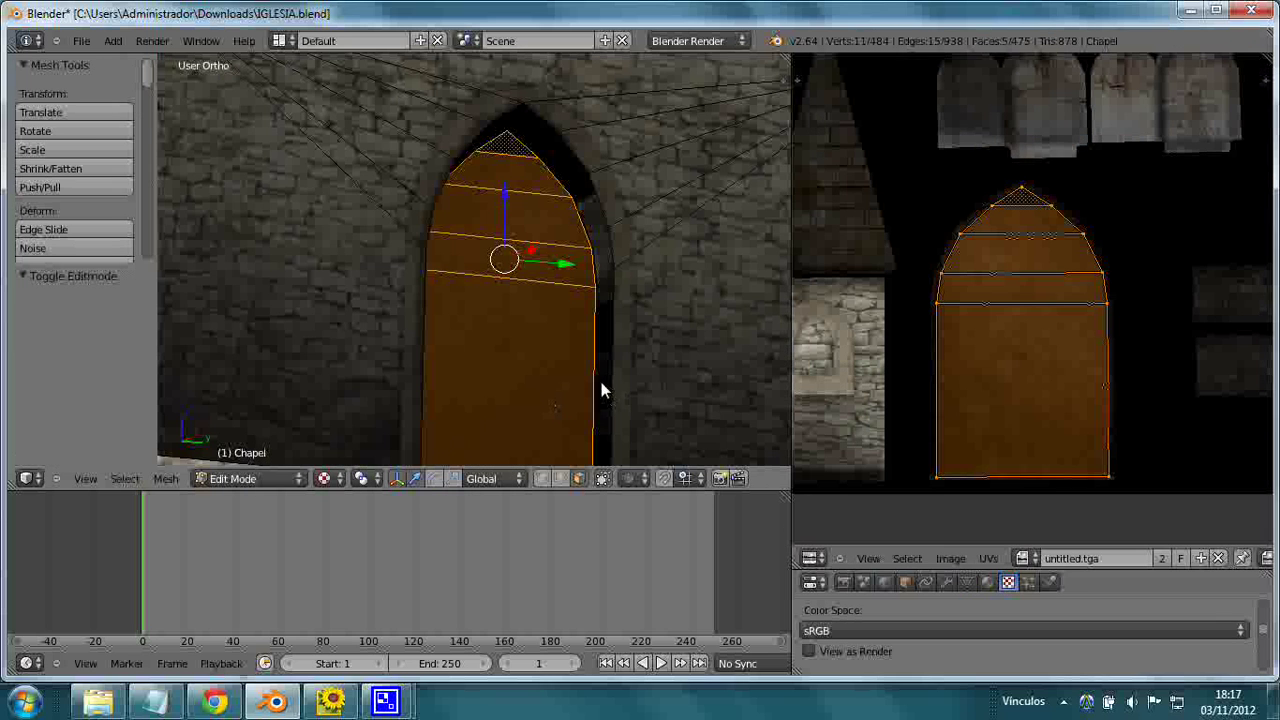
# Step: Select the five door-jamb faces from the base up to the arch tip
pyautogui.rightClick(606, 435)
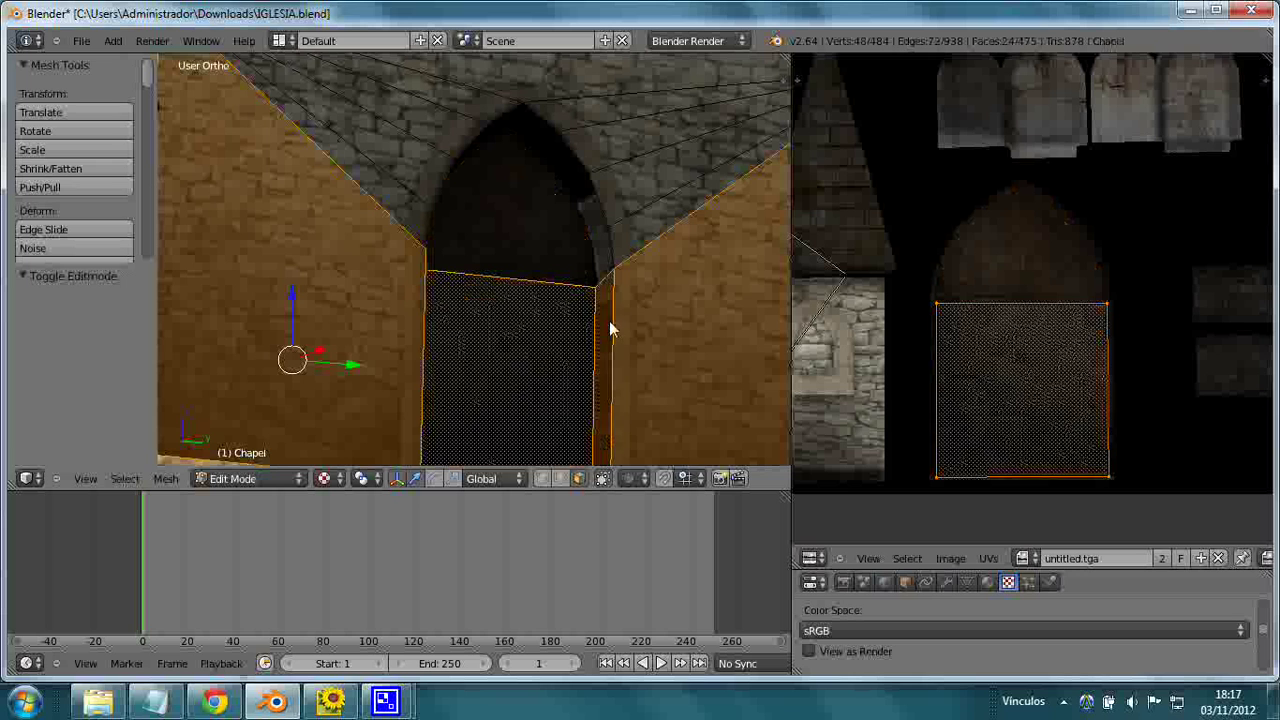
pyautogui.rightClick(603, 352)
pyautogui.keyDown('shift'); pyautogui.rightClick(594, 230); pyautogui.keyUp('shift')
pyautogui.keyDown('shift'); pyautogui.rightClick(580, 194); pyautogui.keyUp('shift')
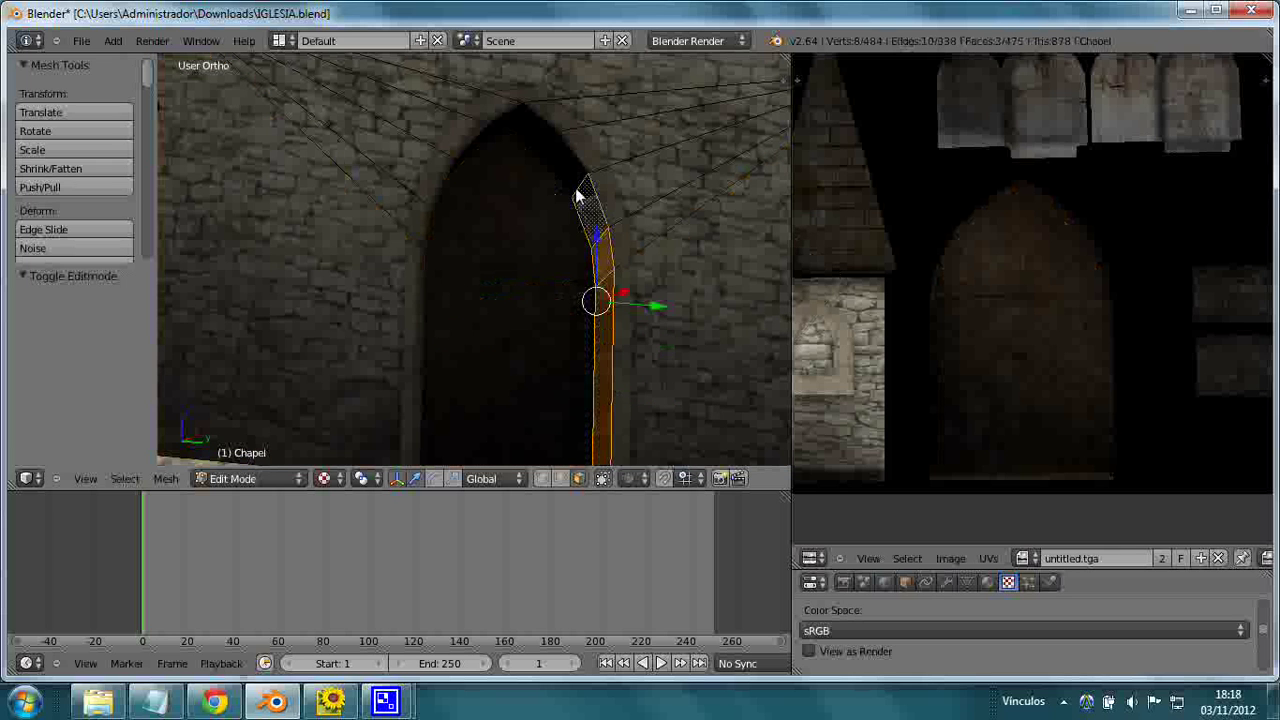
pyautogui.keyDown('shift'); pyautogui.rightClick(553, 168); pyautogui.keyUp('shift')
pyautogui.keyDown('shift'); pyautogui.rightClick(553, 168); pyautogui.keyUp('shift')
pyautogui.scroll(-4, 592, 233)
pyautogui.moveTo(592, 233); pyautogui.dragTo(609, 330, button='middle')
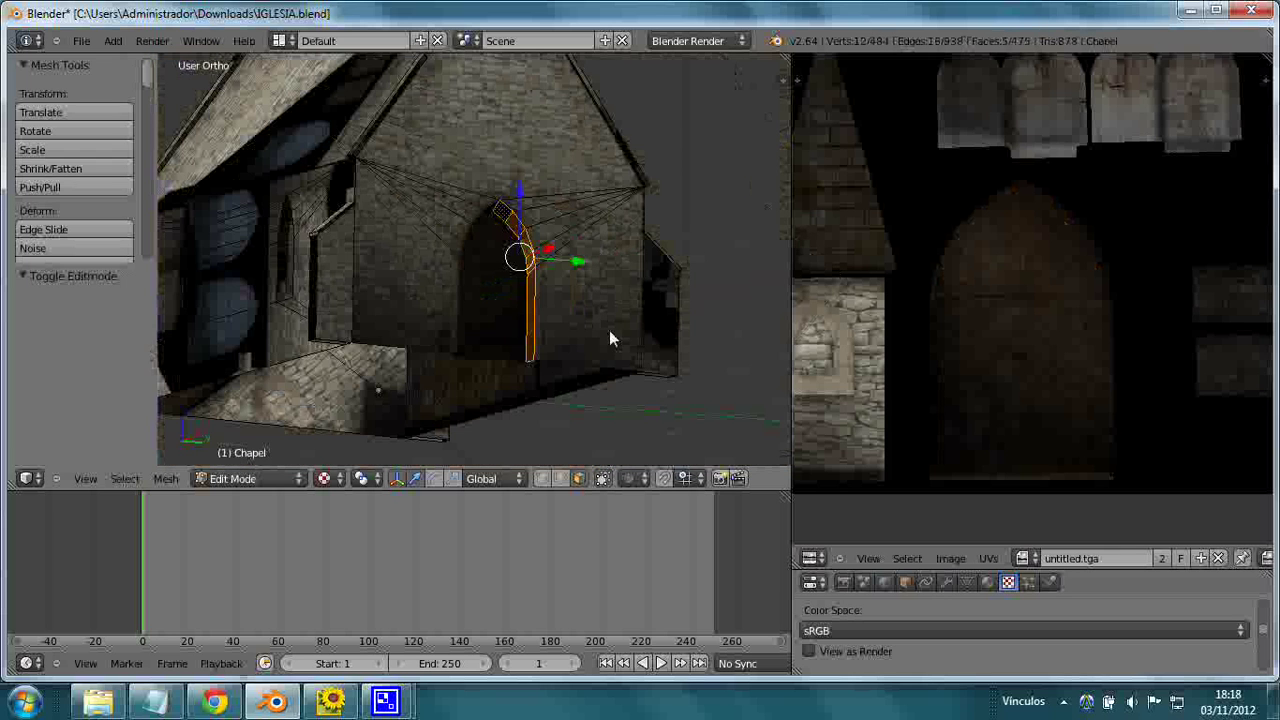
pyautogui.scroll(-3, 720, 376)
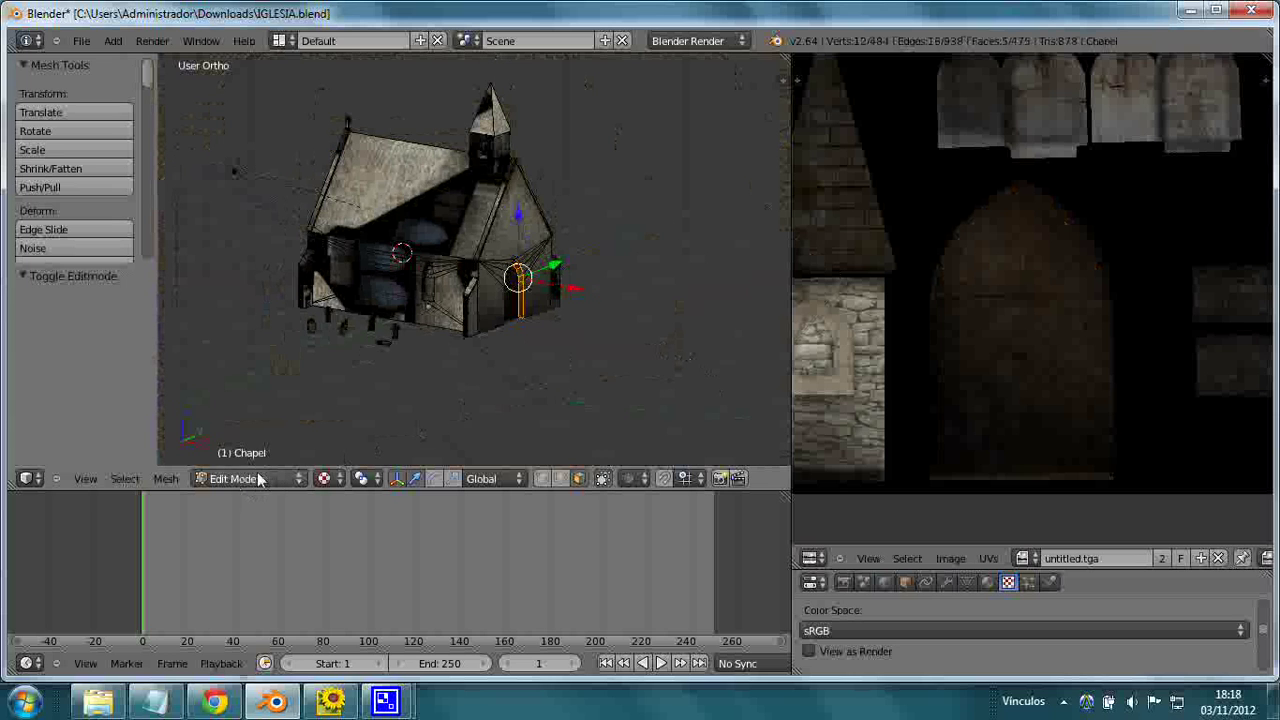
pyautogui.scroll(-5, 250, 462)
pyautogui.scroll(5, 459, 318)
# Step: Select one roof slope and rotate its UV island 90°
pyautogui.moveTo(459, 318); pyautogui.dragTo(663, 374, button='middle')
pyautogui.rightClick(588, 335)
pyautogui.scroll(2, 663, 374)
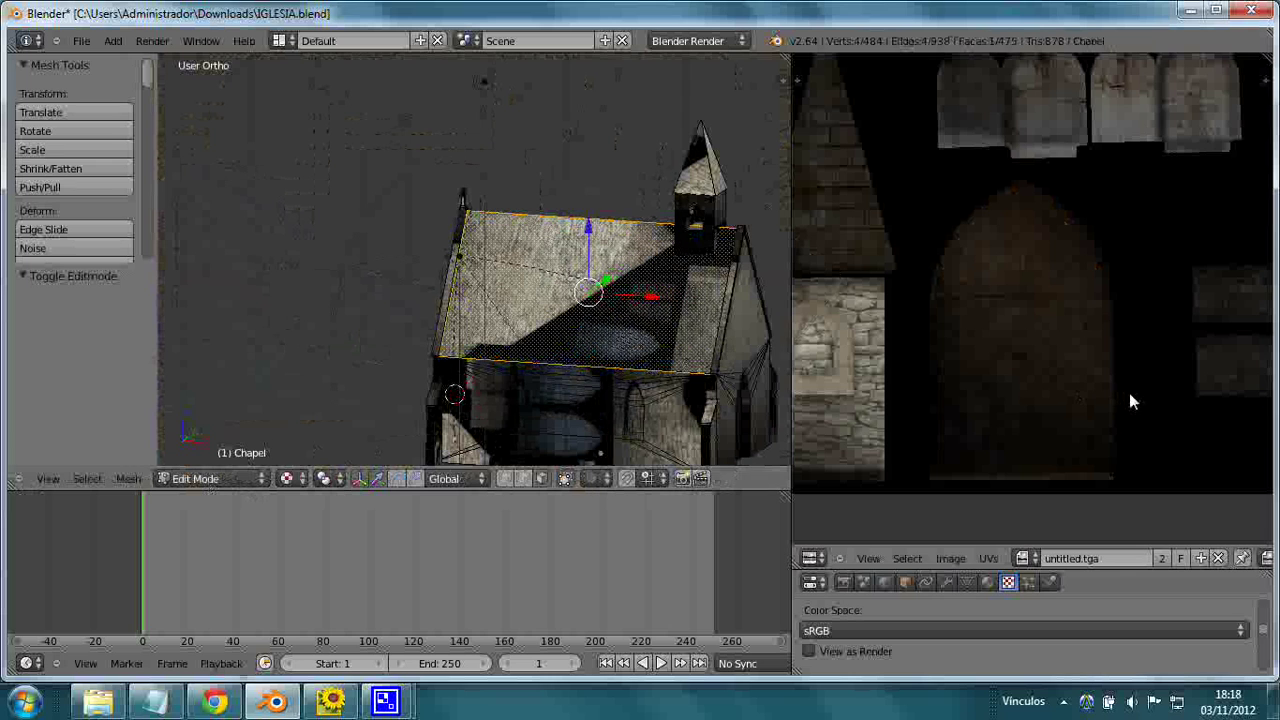
pyautogui.scroll(-2, 1129, 393)
pyautogui.scroll(-2, 1134, 365)
pyautogui.press('Home')
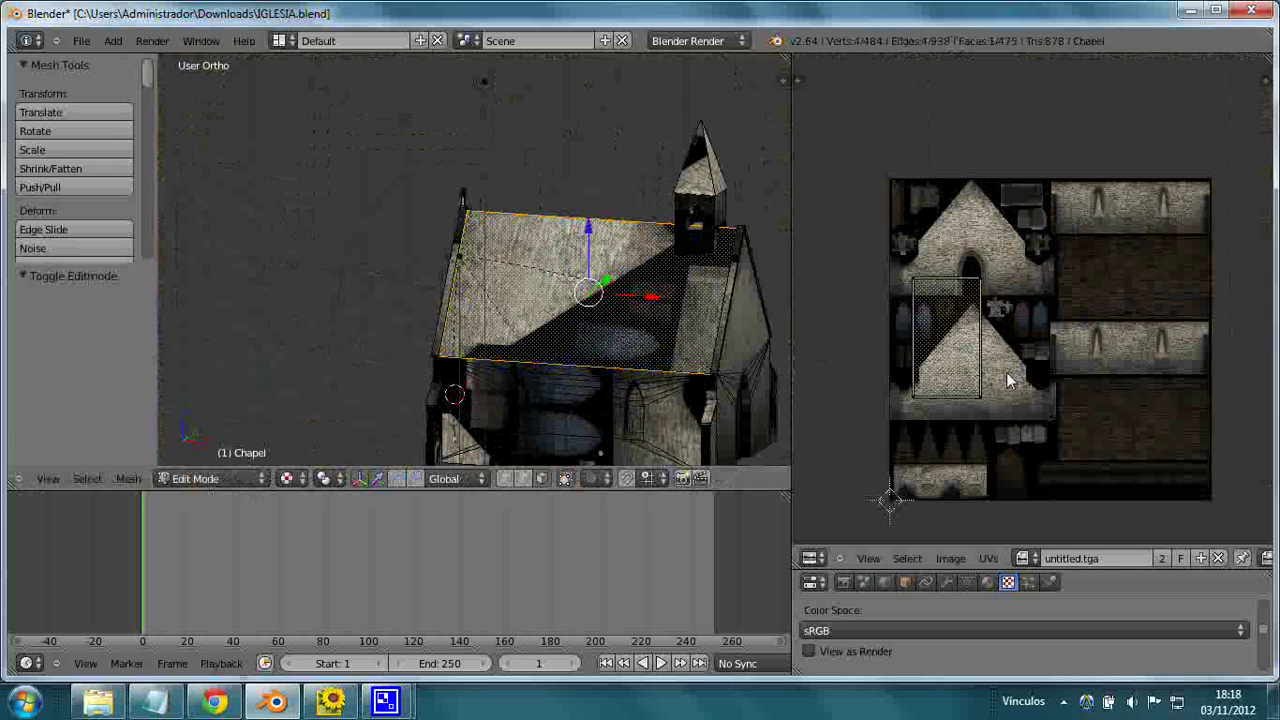
pyautogui.press('a')
pyautogui.press('r')
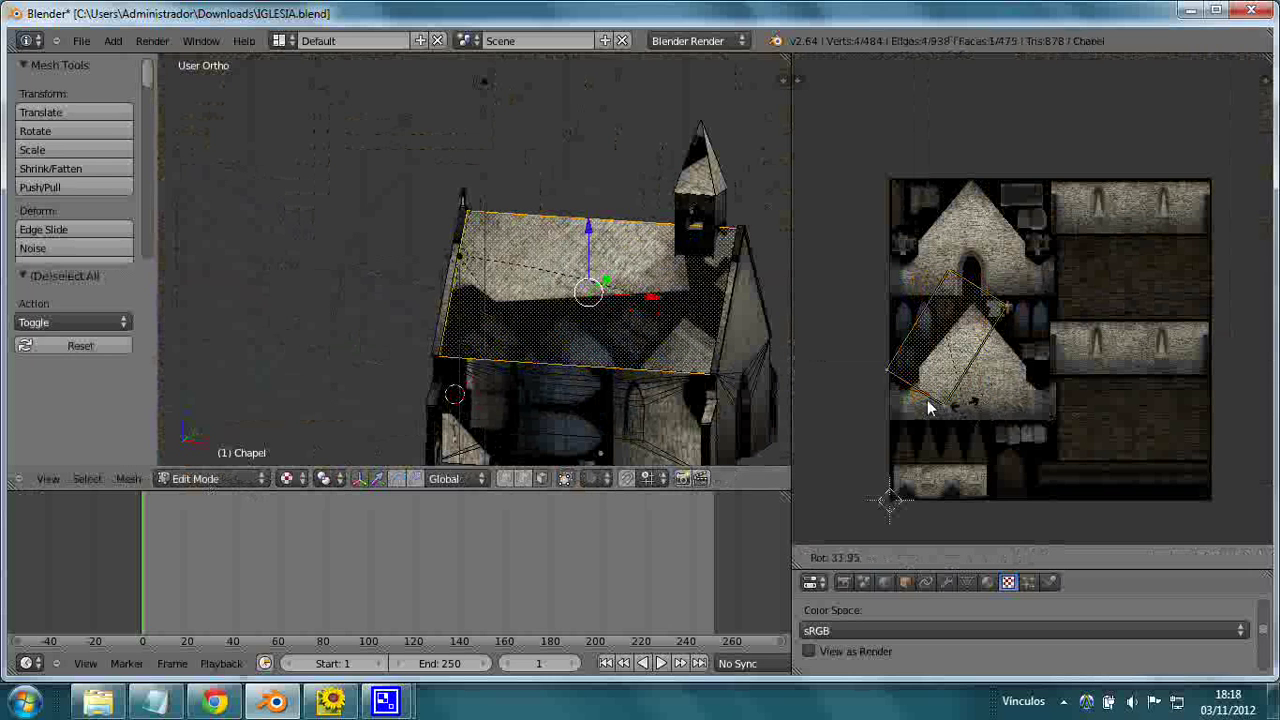
pyautogui.click(910, 392)
# Step: Move and enlarge that roof island onto the lower-right dark roof-tile strip
pyautogui.press('g')
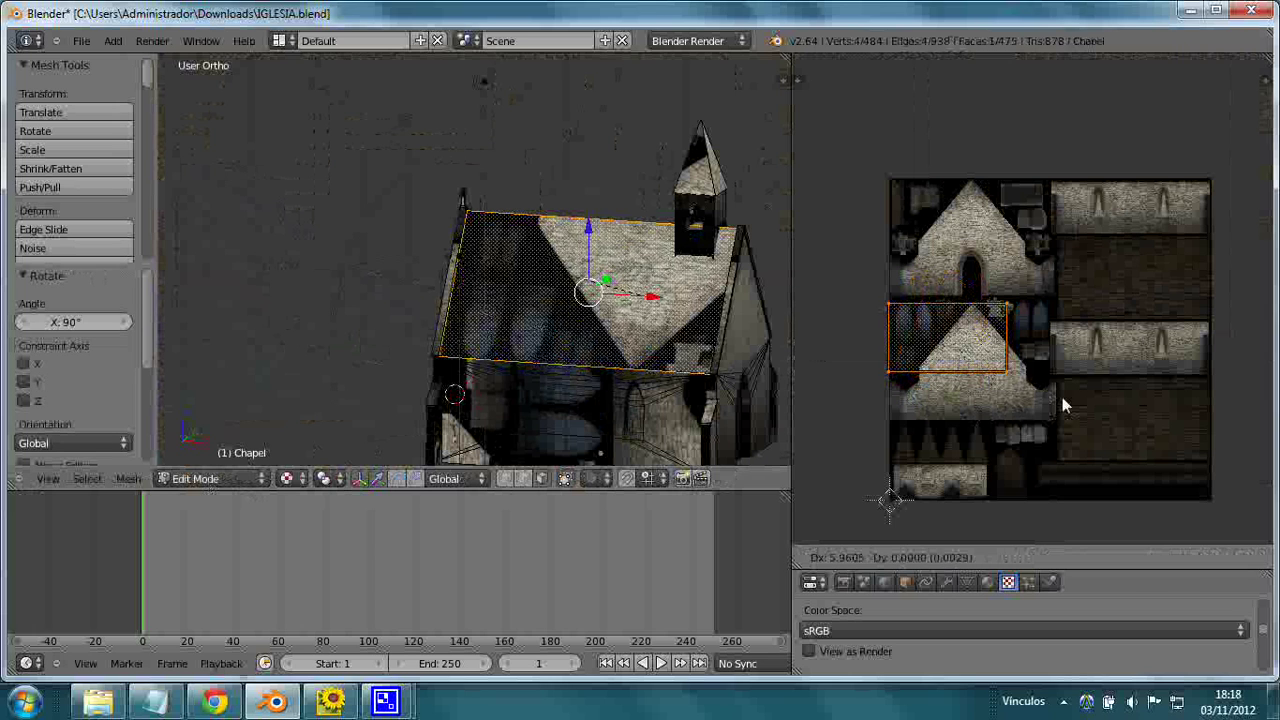
pyautogui.click(1155, 448)
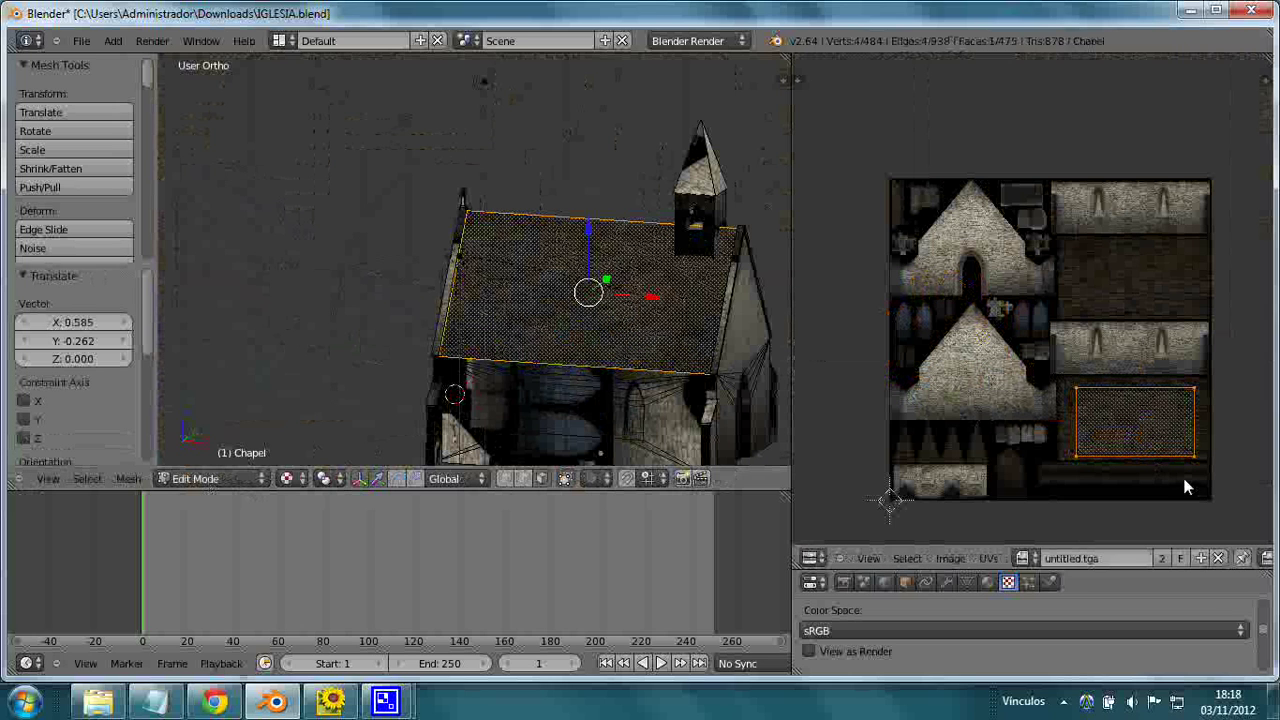
pyautogui.press('s')
pyautogui.click(1202, 487)
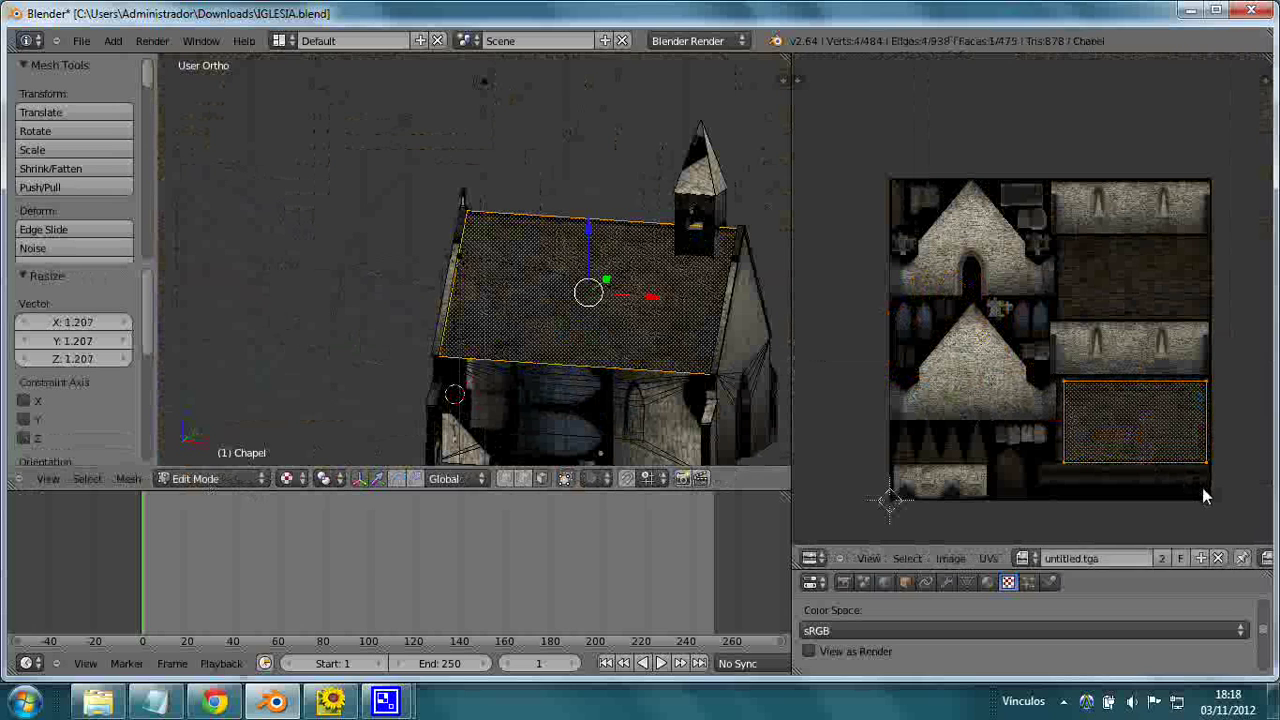
pyautogui.press('g')
pyautogui.click(1202, 487)
# Step: Select the other roof slope, turn its UV island 90° and start moving it
pyautogui.moveTo(560, 288); pyautogui.dragTo(443, 313, button='middle')
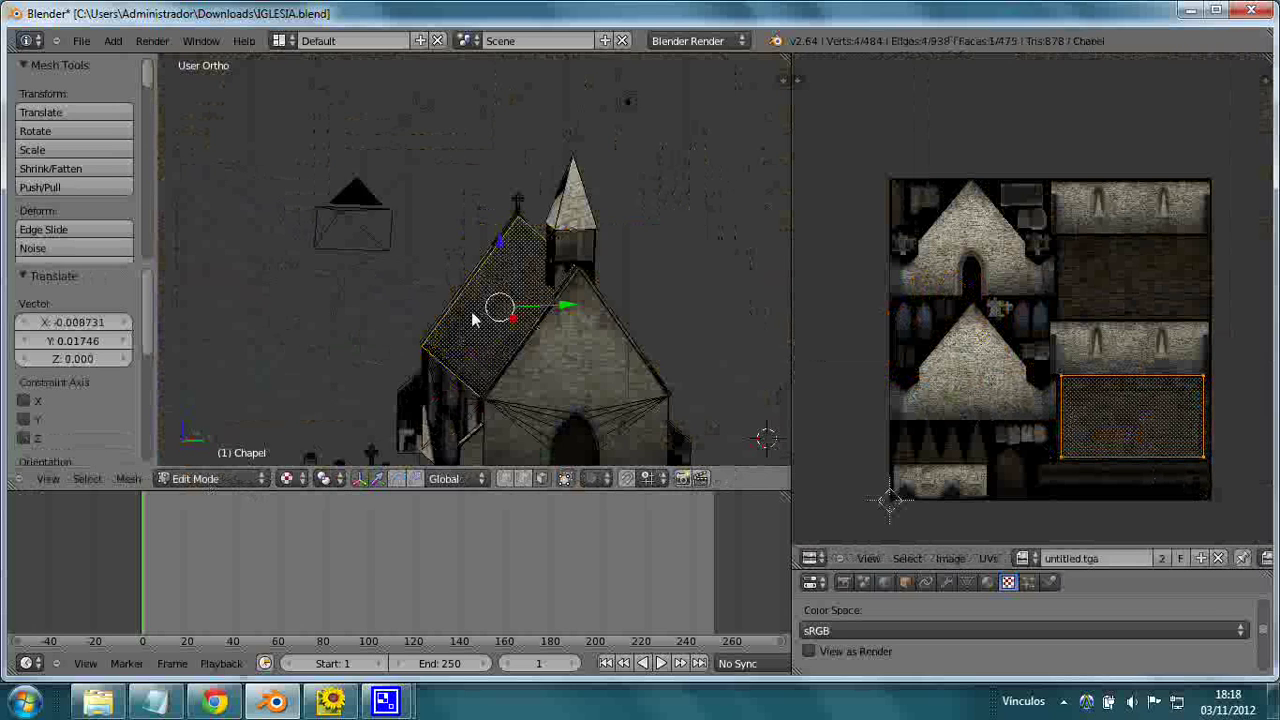
pyautogui.rightClick(441, 310)
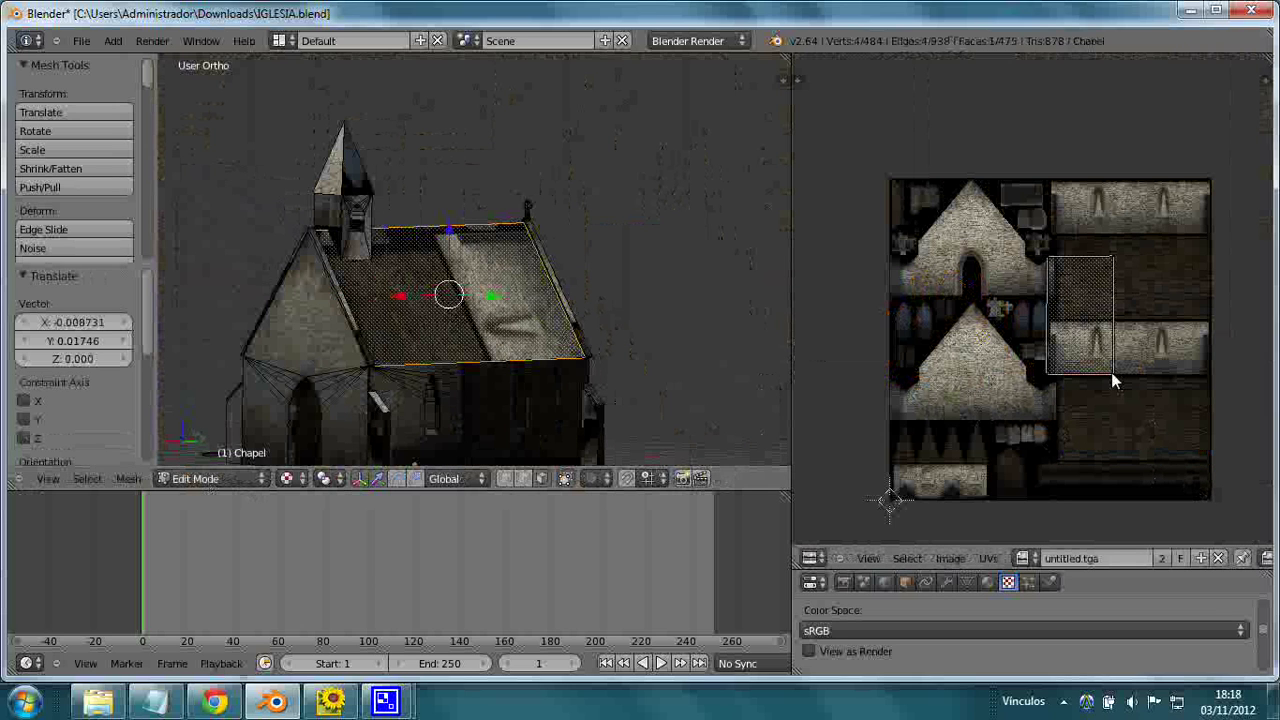
pyautogui.press('a')
pyautogui.press('r')
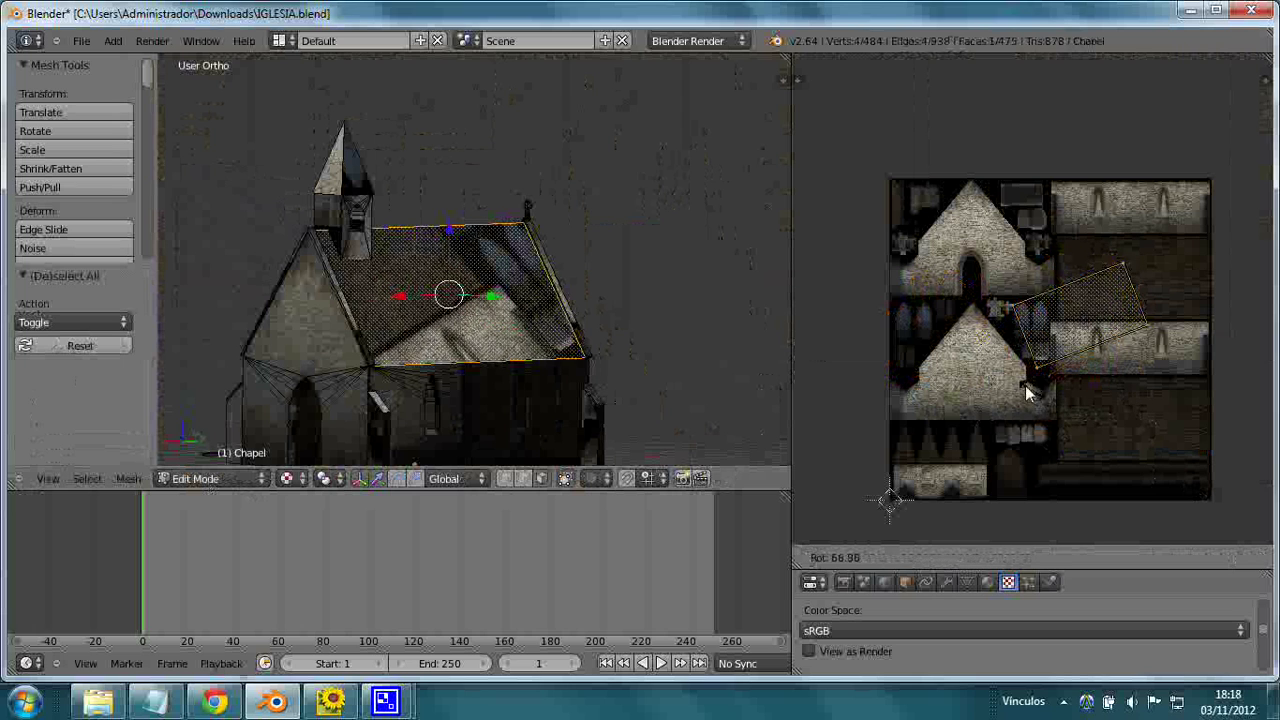
pyautogui.click(1005, 373)
pyautogui.press('g')
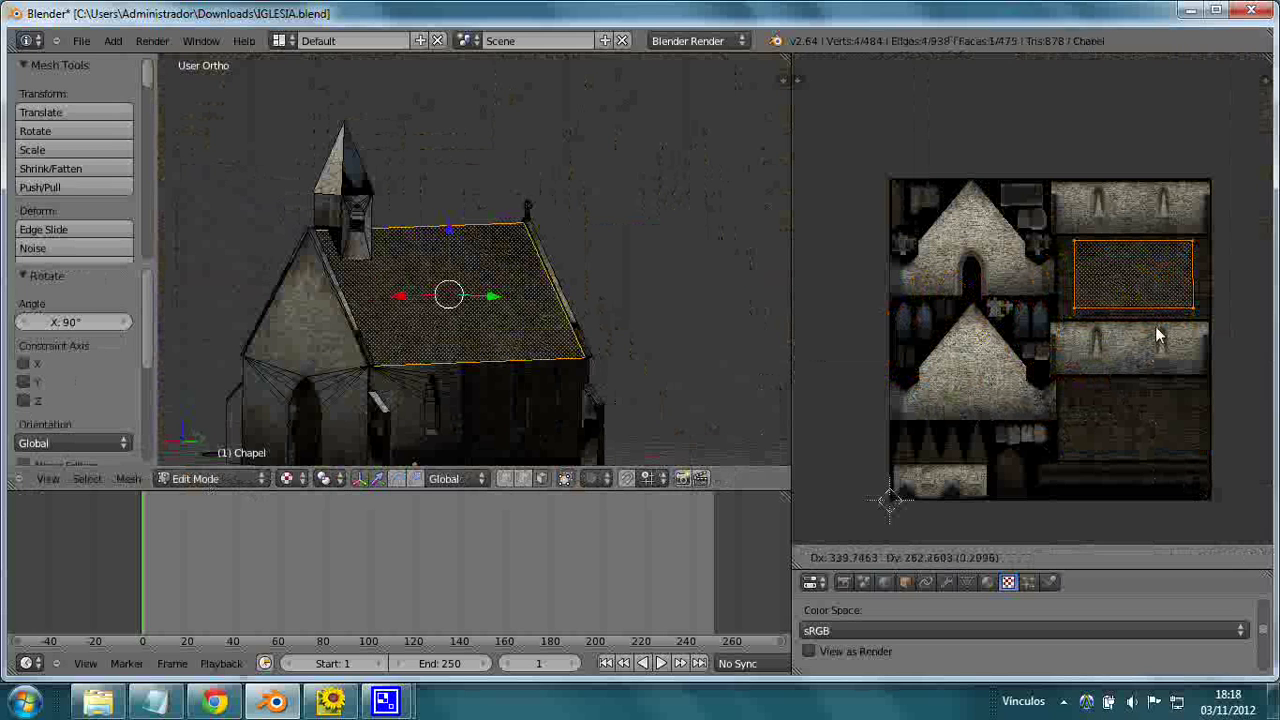
# Step: Pick two side-wall faces, box-select the lower wall and add two more, totalling 40 faces
pyautogui.moveTo(563, 329); pyautogui.dragTo(530, 365, button='middle')
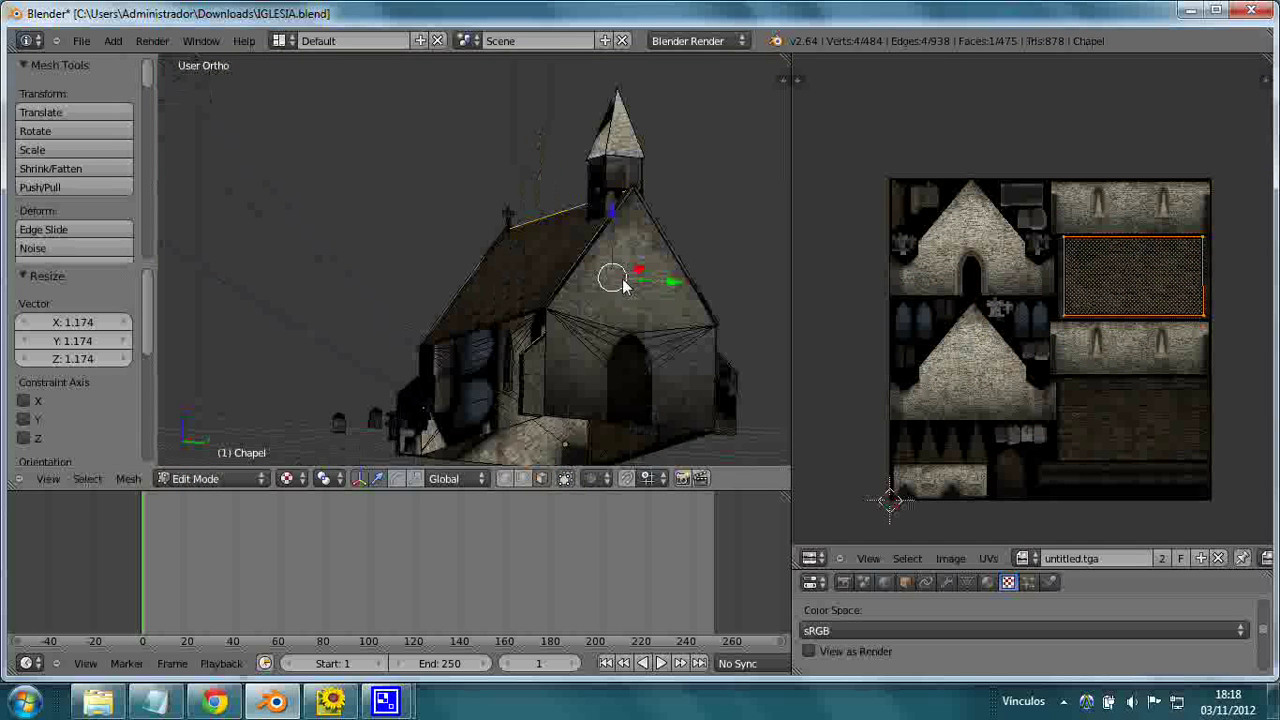
pyautogui.rightClick(530, 365)
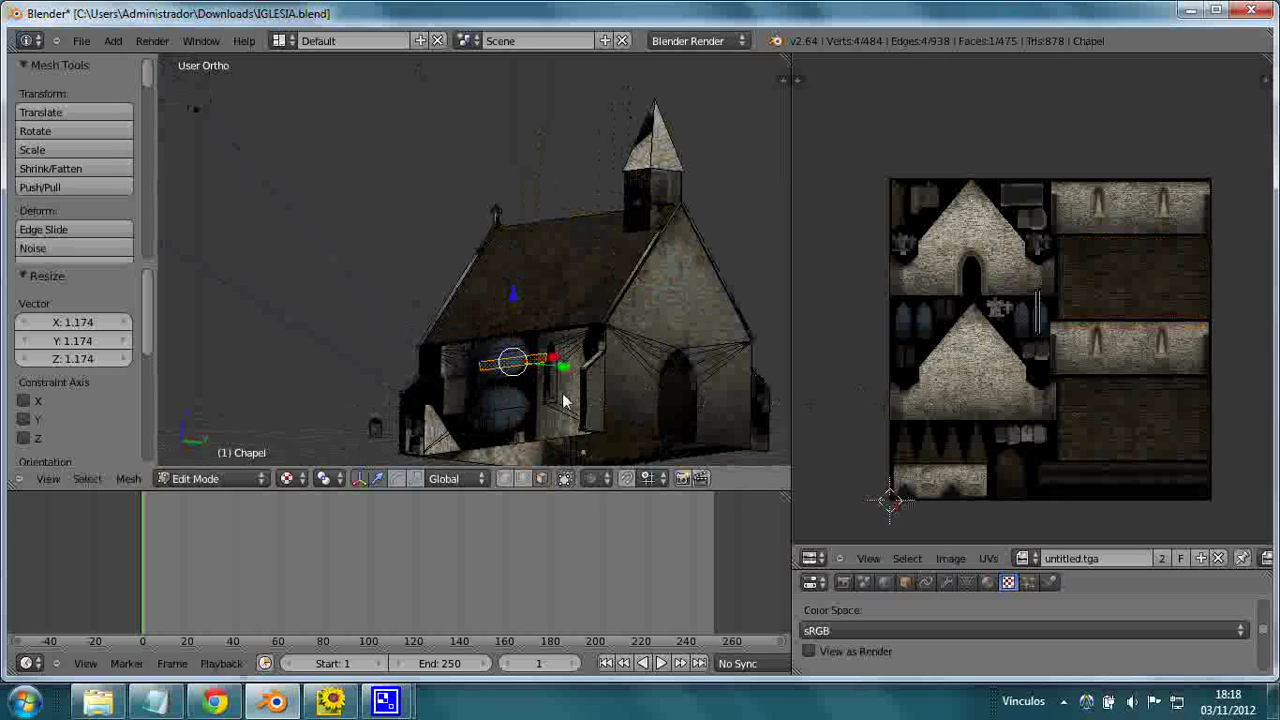
pyautogui.keyDown('shift'); pyautogui.rightClick(508, 397); pyautogui.keyUp('shift')
pyautogui.press('b')
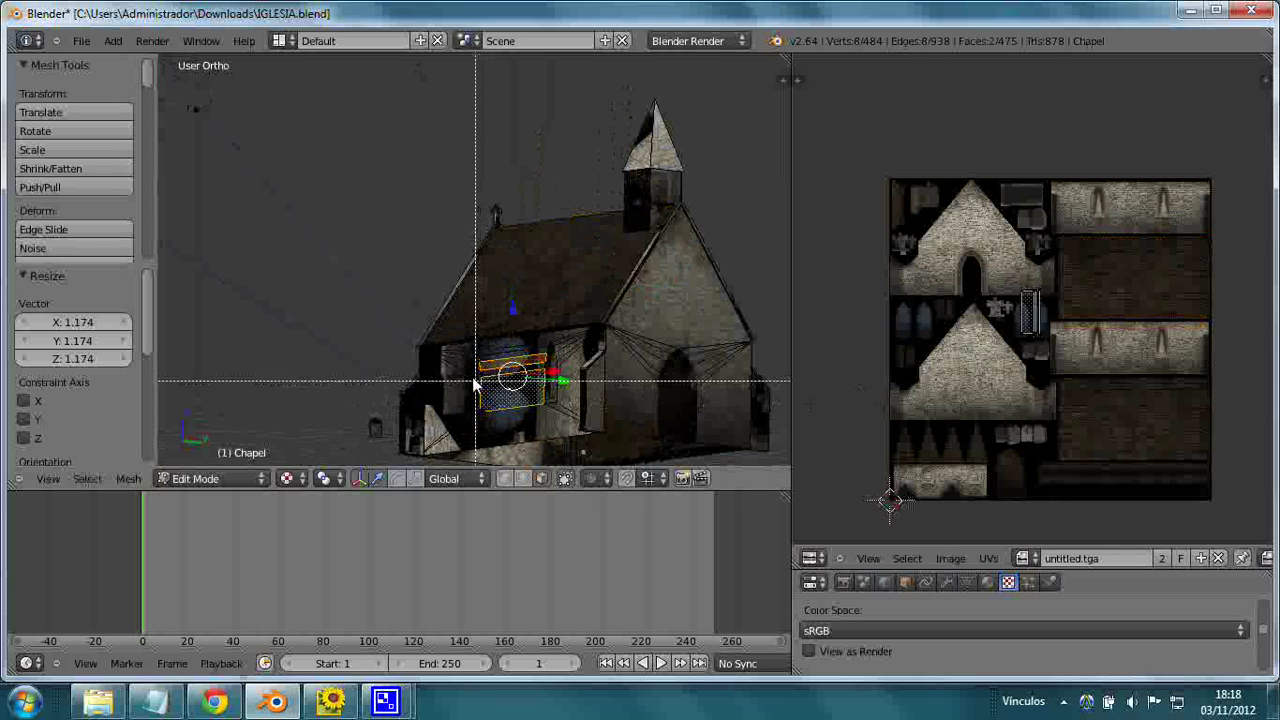
pyautogui.moveTo(448, 360); pyautogui.dragTo(566, 428)
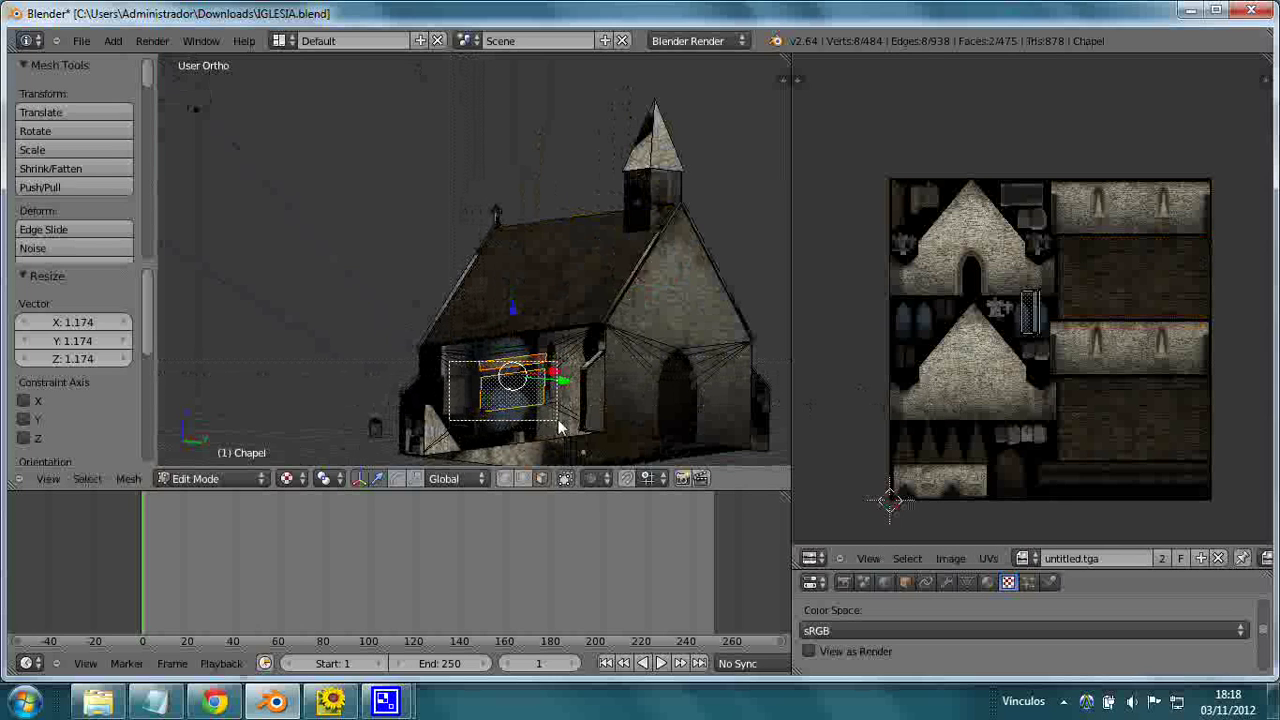
pyautogui.keyDown('shift'); pyautogui.rightClick(560, 362); pyautogui.keyUp('shift')
pyautogui.scroll(3, 565, 375)
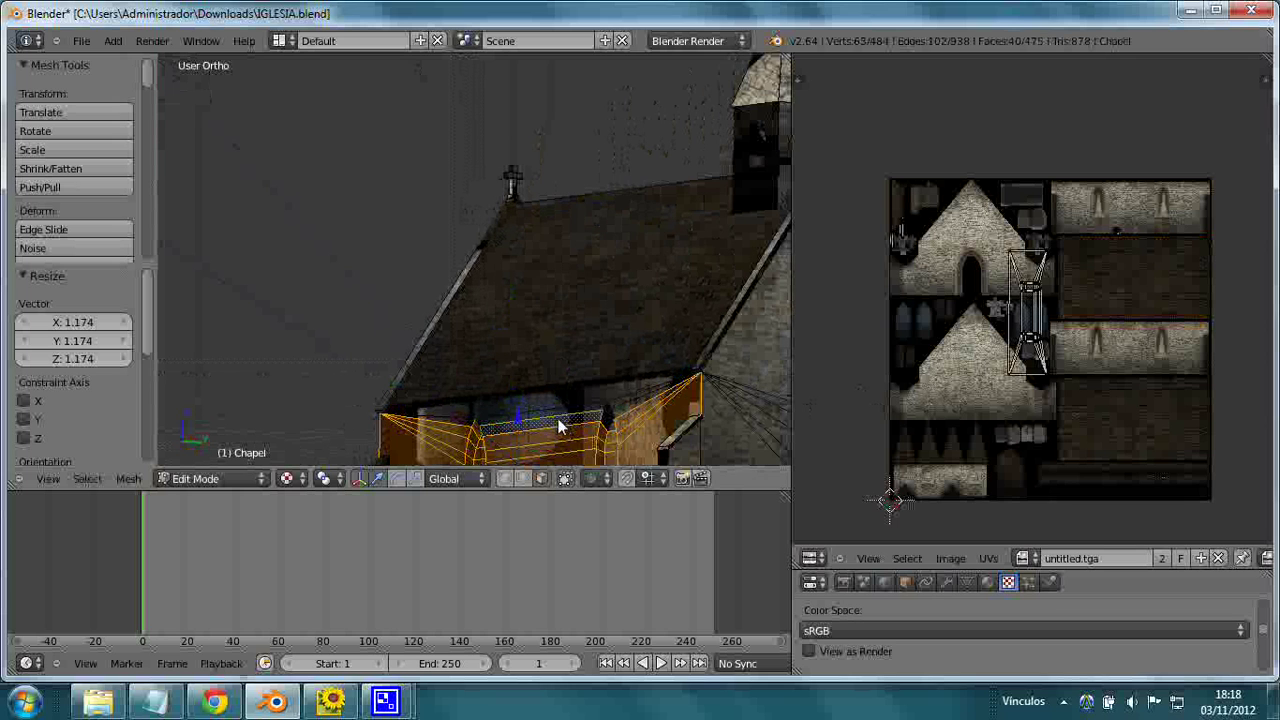
pyautogui.scroll(-1, 558, 424)
pyautogui.scroll(-3, 558, 424)
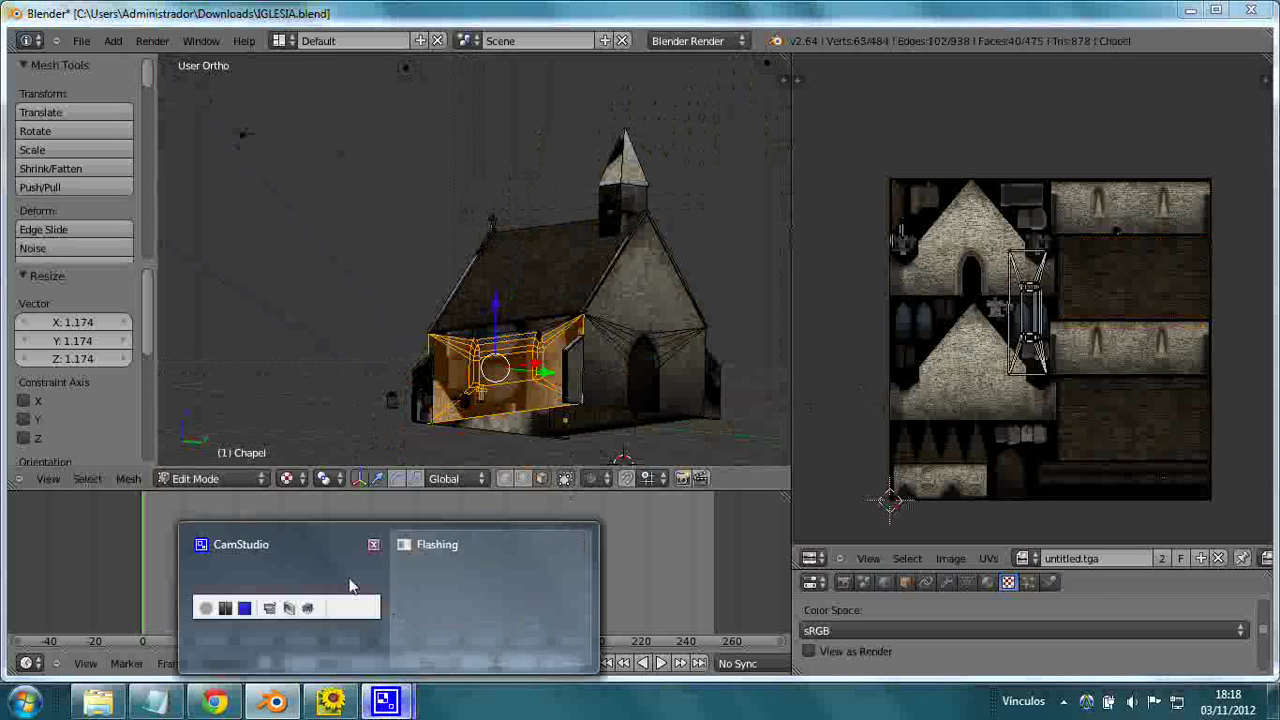